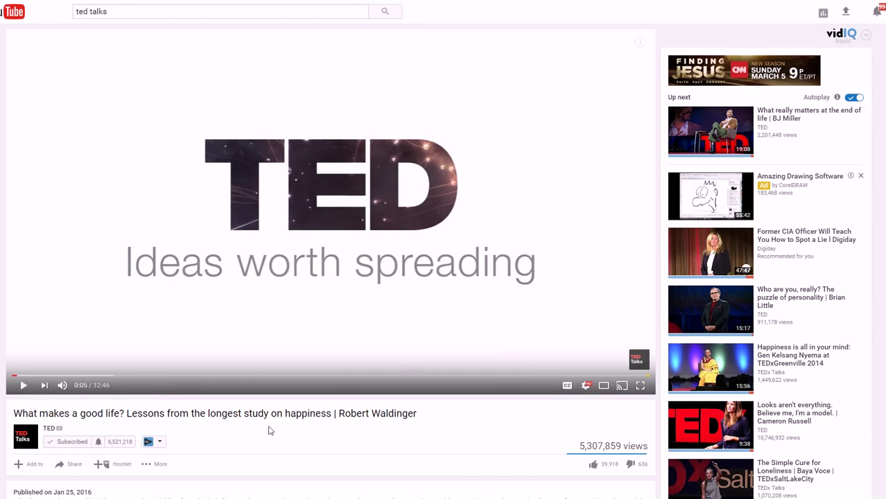
Bring up the talk's YouTube share panel with its short youtu.be link and 0:05 start option
scroll(215, 414, "down", 2)
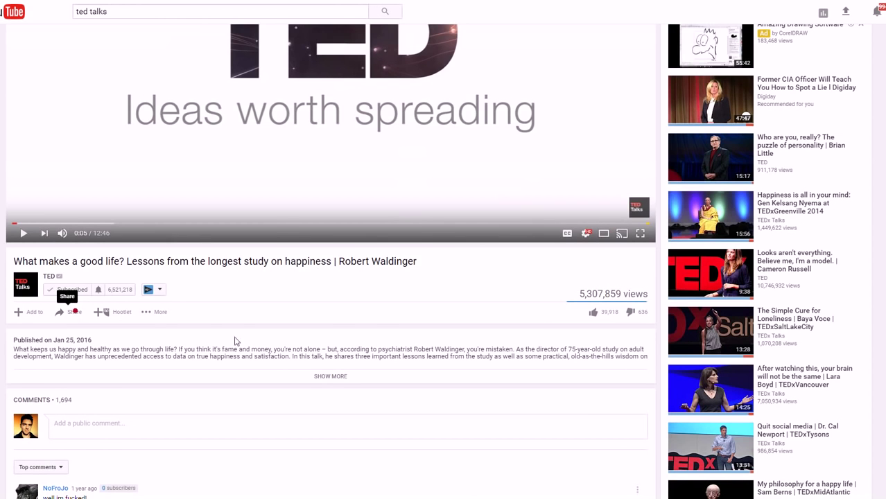
scroll(319, 272, "up", 2)
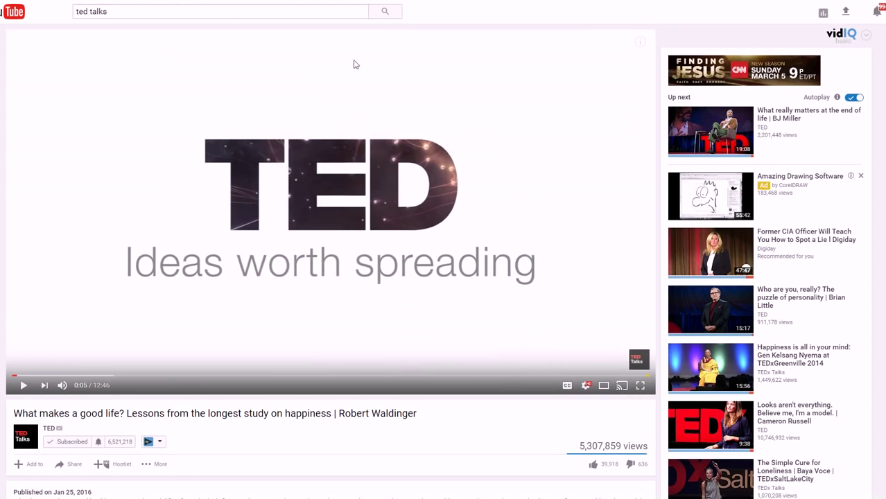
scroll(177, 292, "down", 3)
left_click(72, 262)
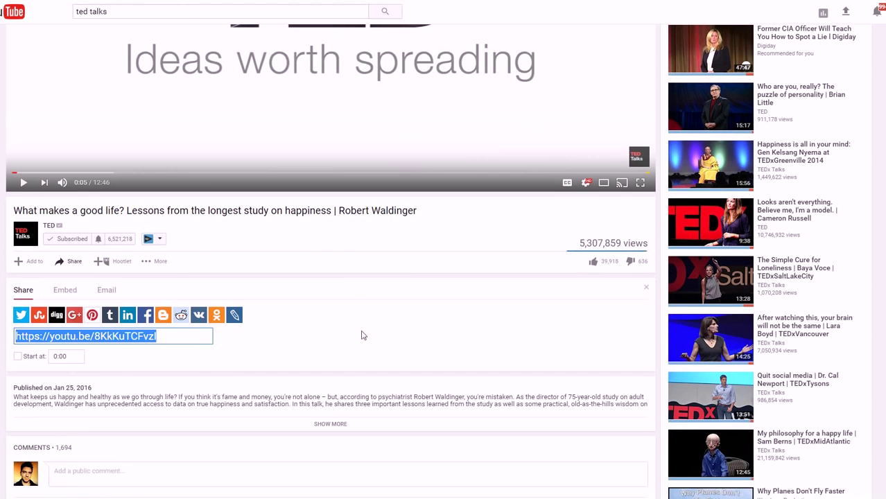
scroll(331, 425, "up", 1)
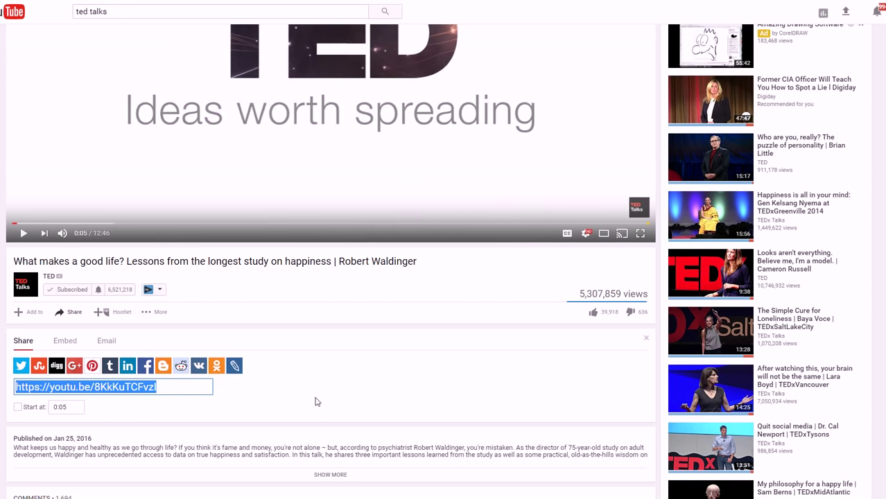
scroll(316, 403, "up", 1)
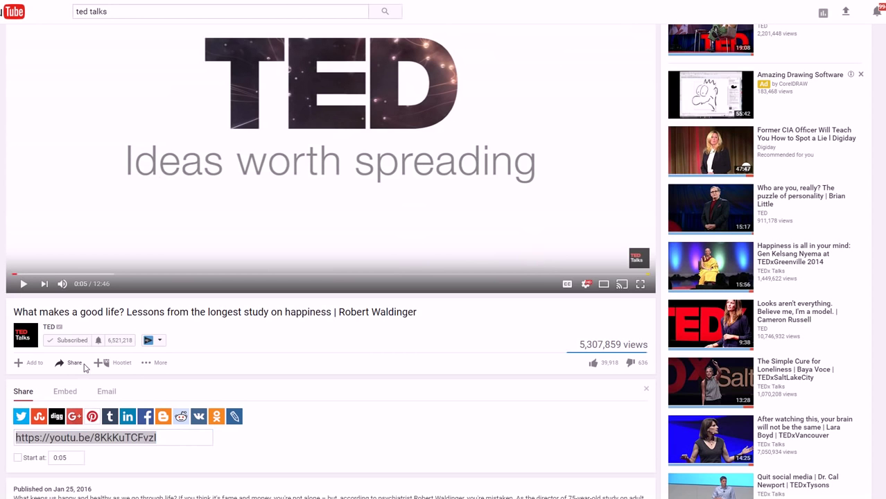
Search IFTTT for 'youtube' to list the YouTube service and its applets
left_click_drag(137, 378, 129, 414)
mouse_move(134, 397)
left_mouse_down()
mouse_move(131, 440)
mouse_move(97, 458)
mouse_move(8, 428)
mouse_move(13, 401)
mouse_move(43, 385)
mouse_move(89, 384)
mouse_move(134, 396)
left_mouse_up()
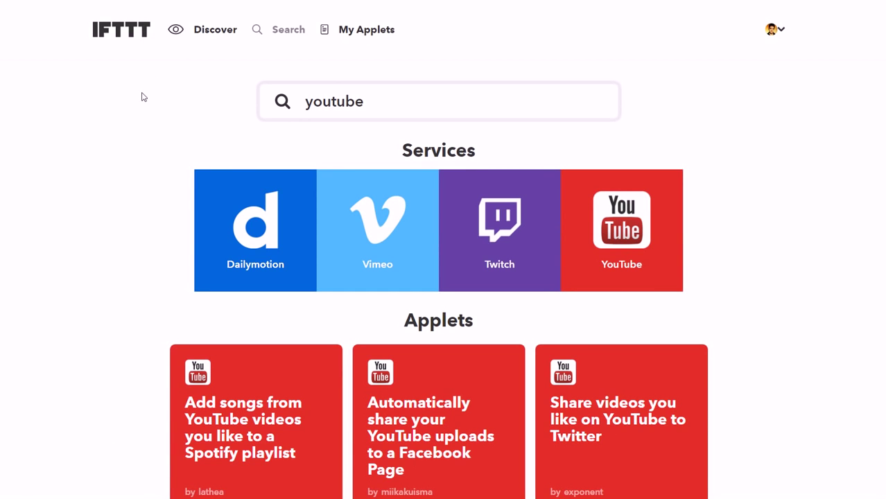
scroll(142, 97, "down", 2)
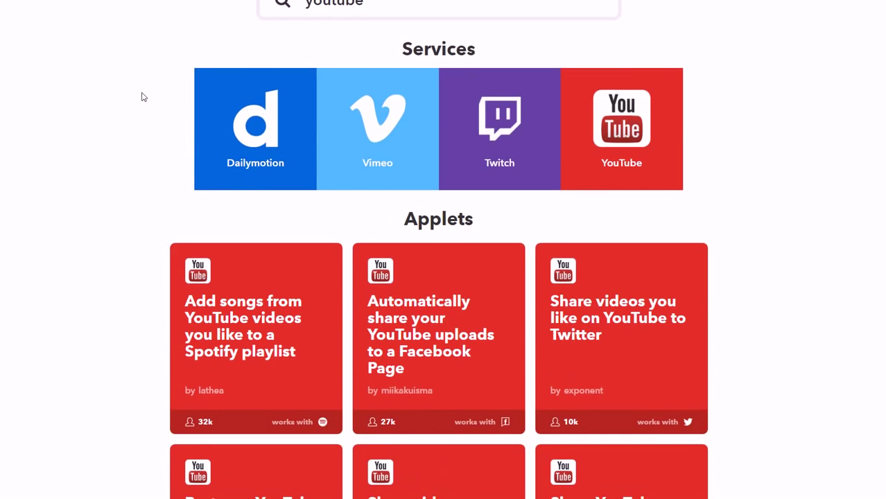
scroll(141, 139, "up", 2)
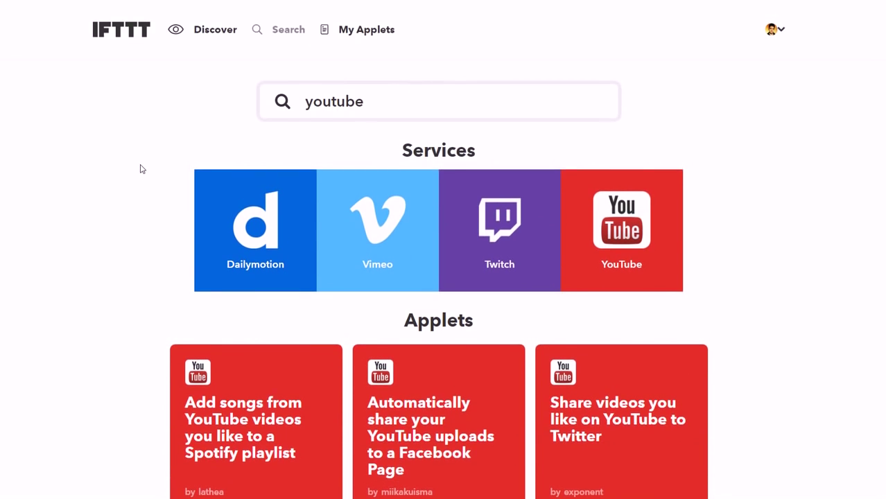
scroll(142, 170, "down", 2)
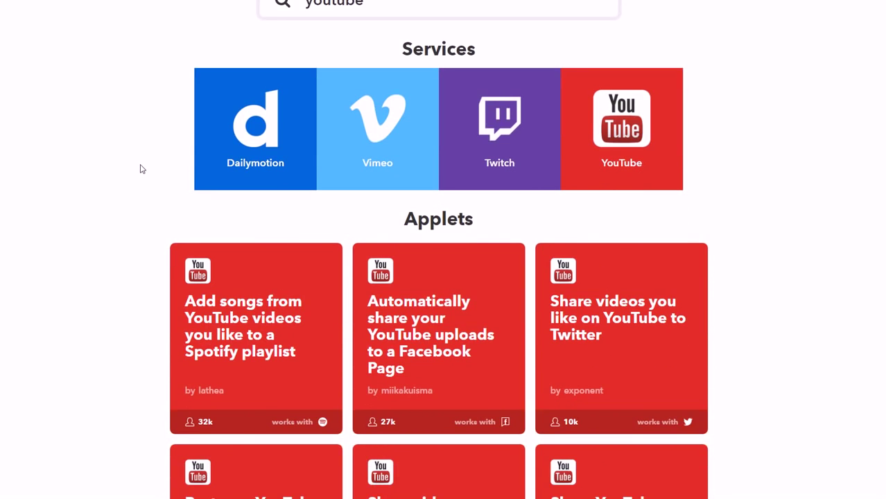
scroll(141, 169, "down", 2)
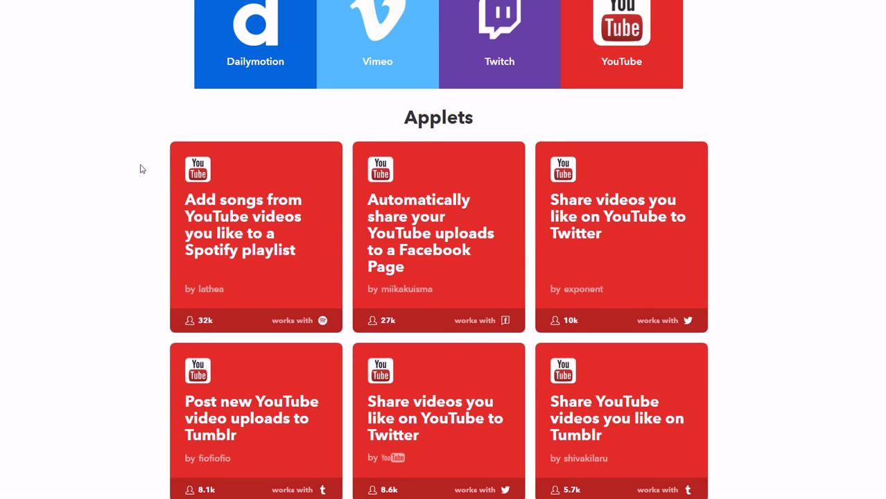
scroll(142, 170, "up", 4)
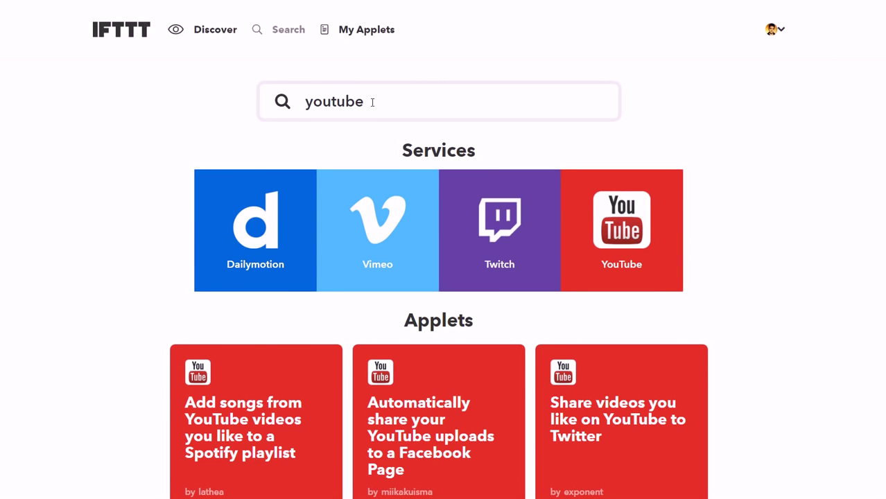
scroll(372, 102, "down", 3)
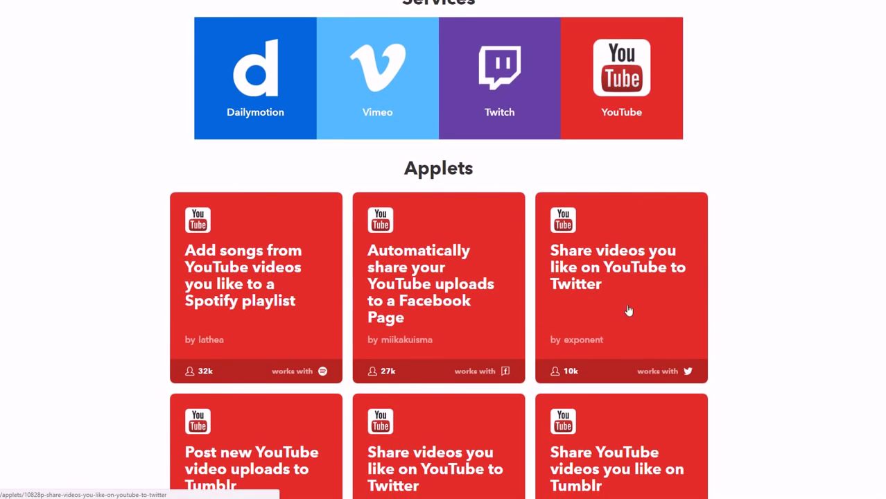
scroll(201, 291, "down", 3)
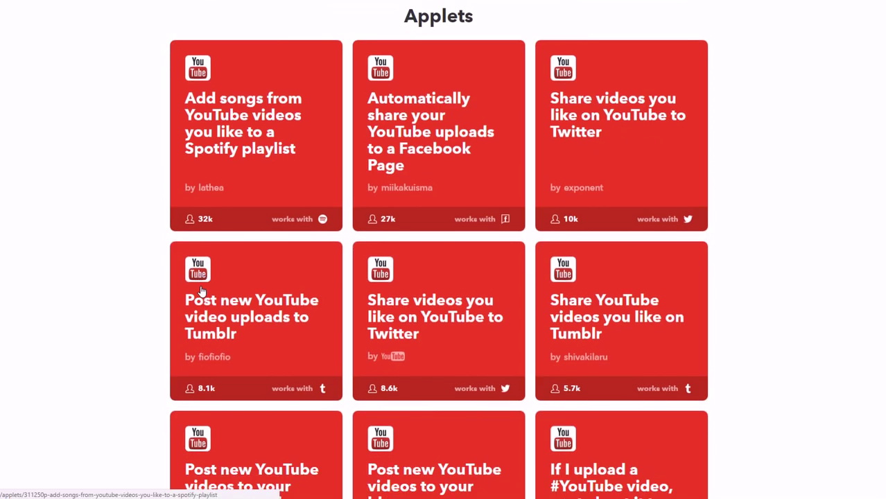
scroll(201, 291, "down", 2)
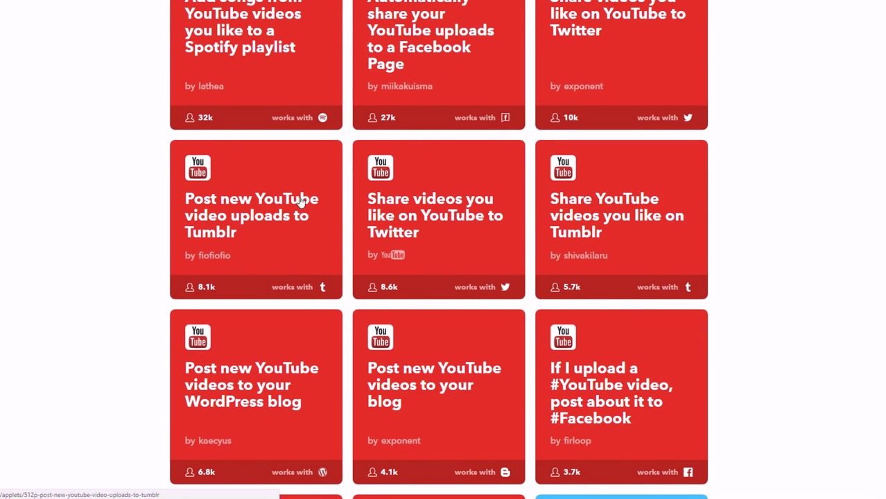
scroll(298, 200, "down", 3)
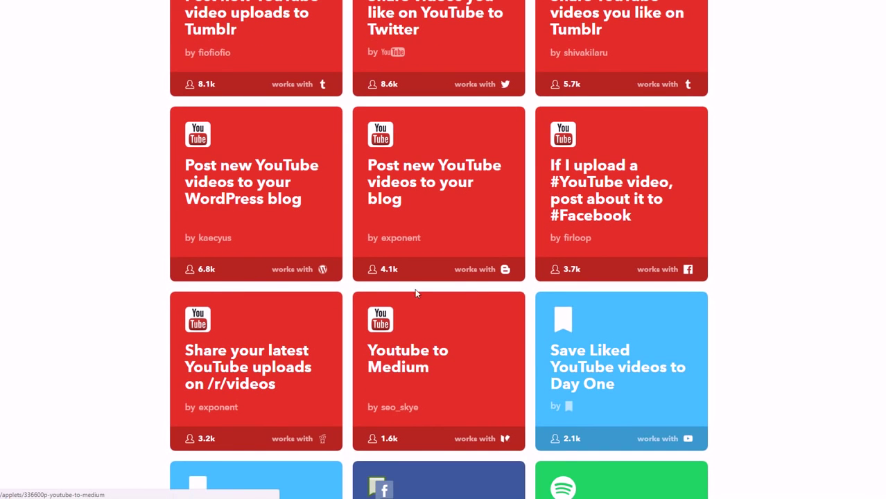
scroll(416, 295, "down", 2)
scroll(417, 295, "down", 2)
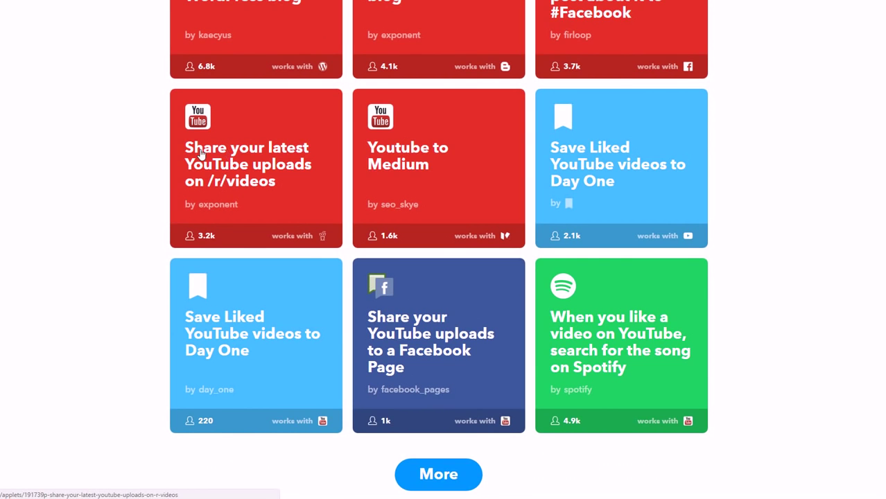
scroll(254, 283, "down", 1)
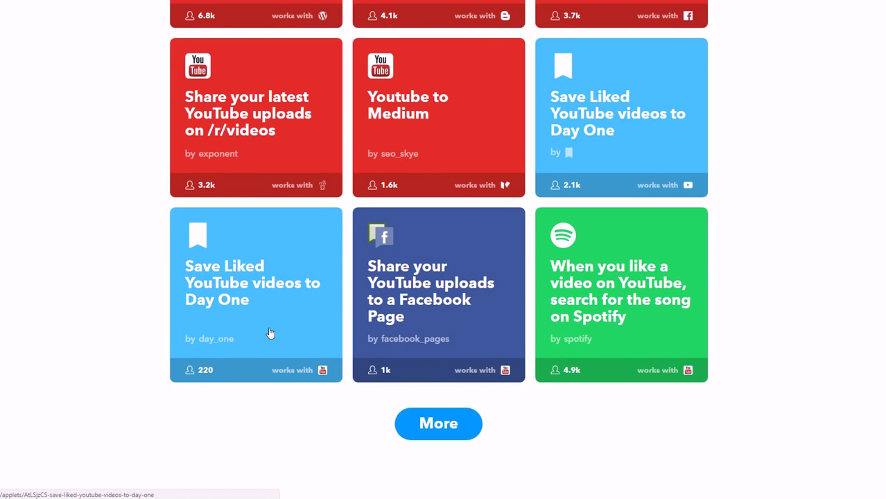
scroll(271, 333, "up", 1)
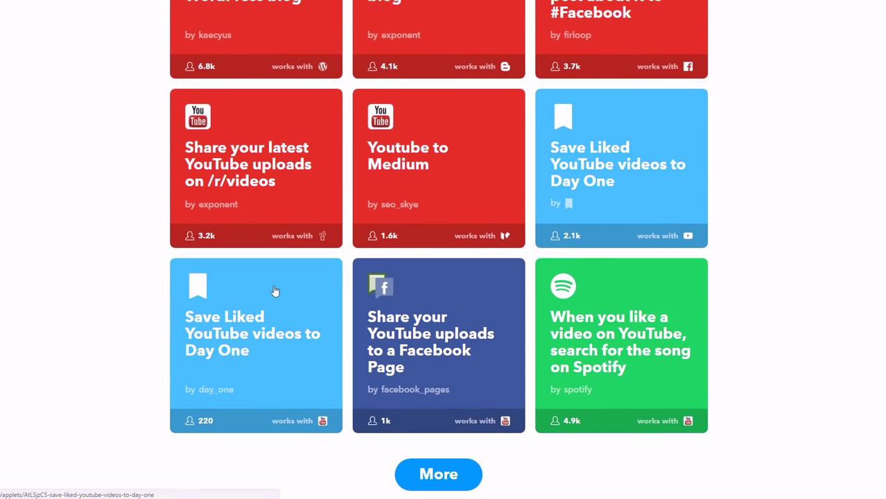
scroll(275, 293, "down", 2)
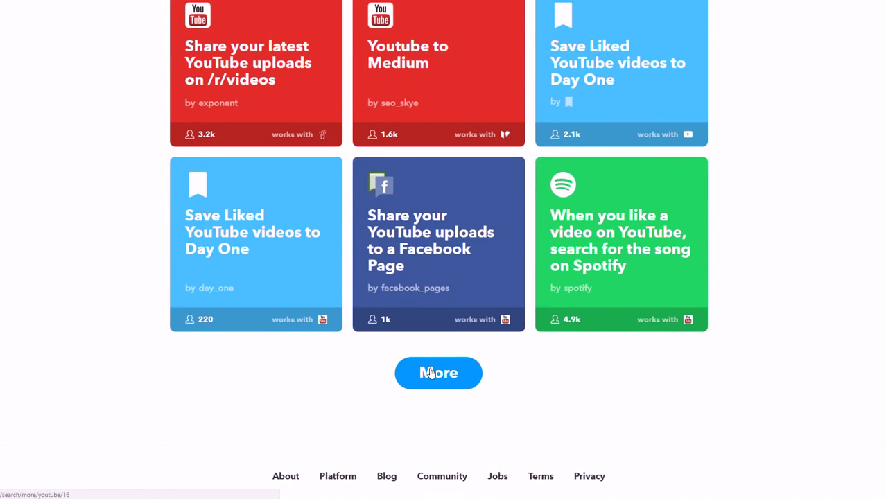
scroll(465, 418, "up", 17)
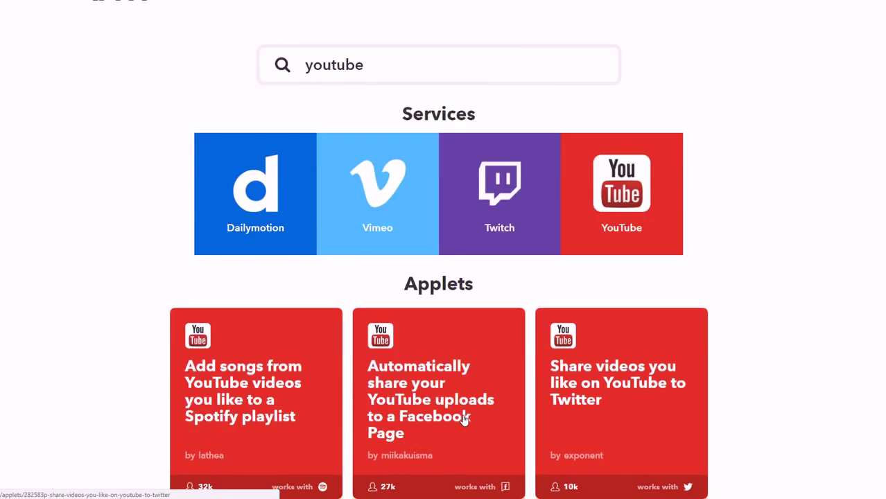
scroll(465, 418, "up", 1)
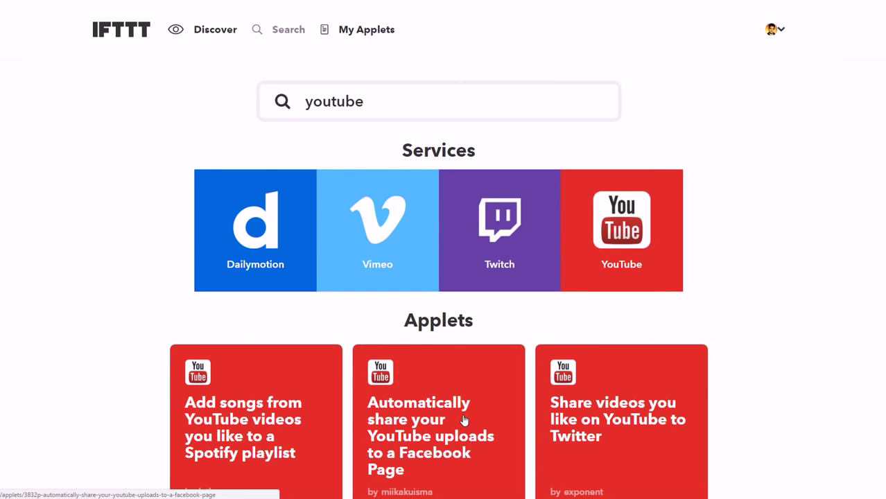
scroll(464, 421, "down", 4)
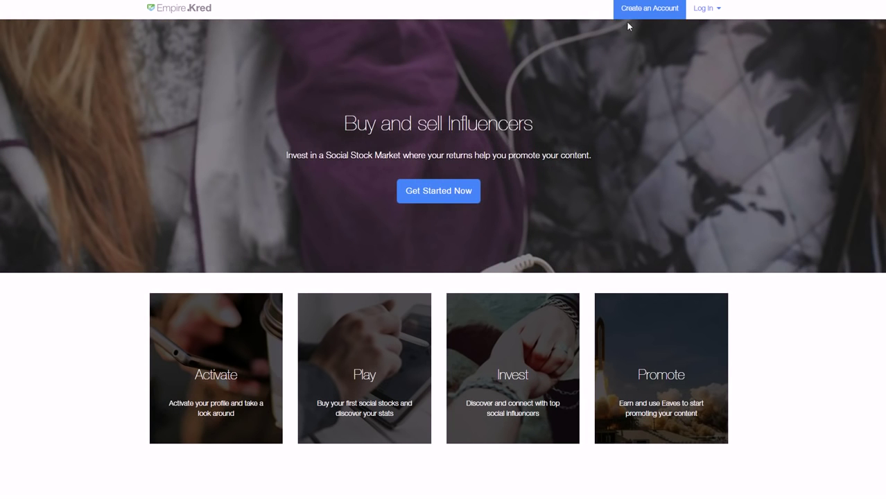
Log in to Empire Kred, then go to the Stock Market dashboard
left_click(674, 7)
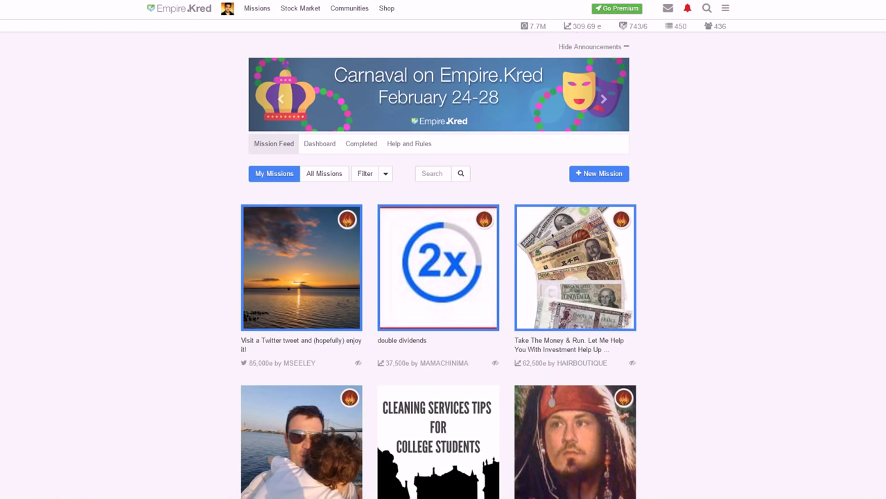
left_click(309, 11)
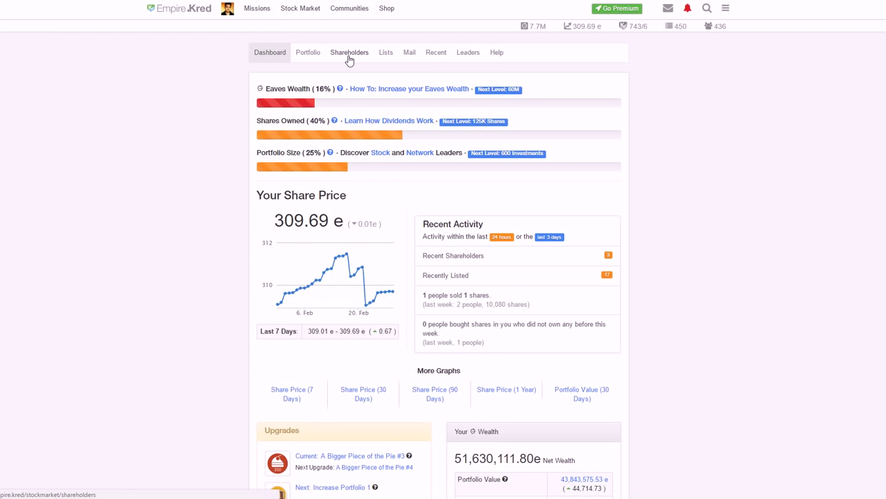
left_click(435, 54)
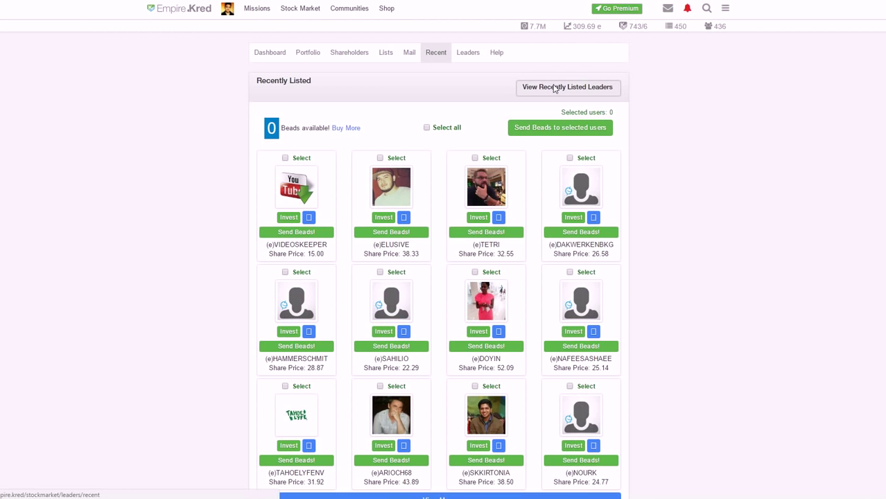
left_click(554, 89)
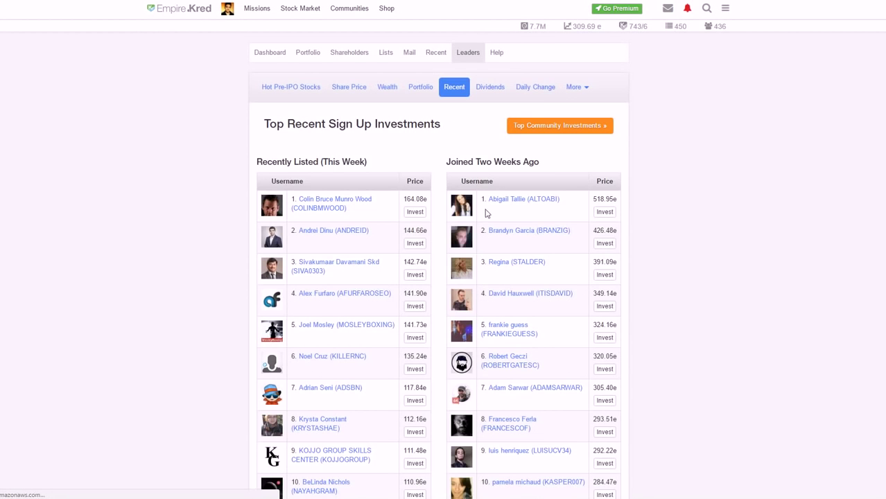
scroll(282, 187, "down", 2)
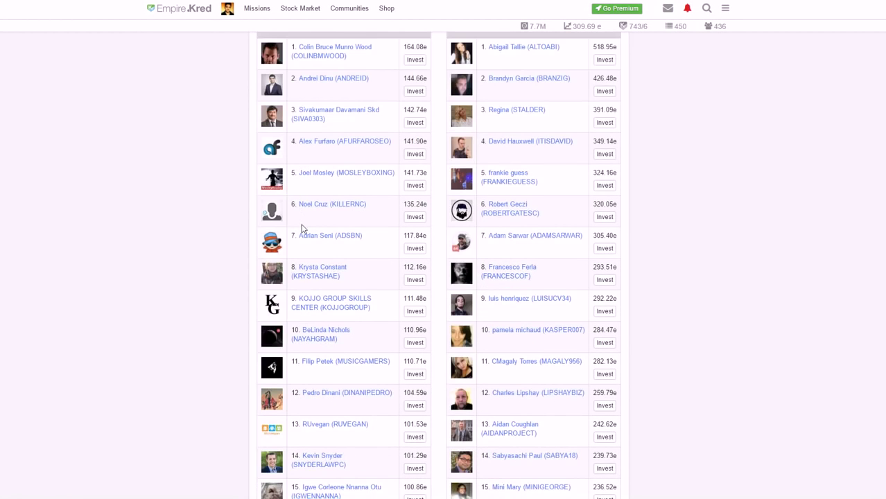
scroll(305, 201, "up", 2)
scroll(401, 213, "down", 5)
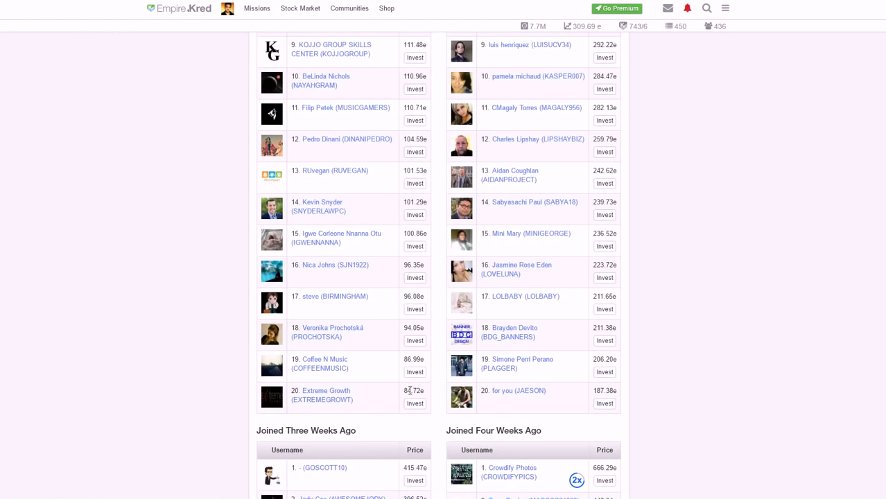
scroll(406, 413, "up", 5)
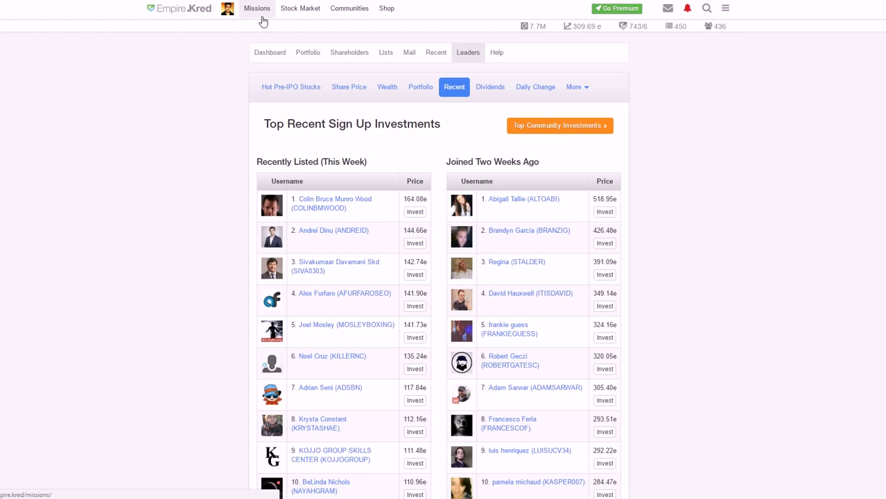
Browse the Missions feed, review the archived missions on the Dashboard, and start a new mission
mouse_move(544, 31)
left_click(254, 13)
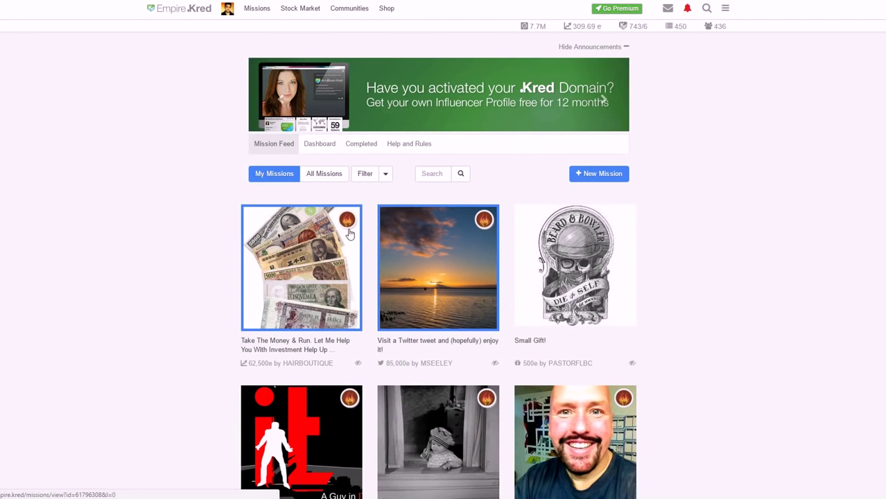
scroll(162, 240, "down", 1)
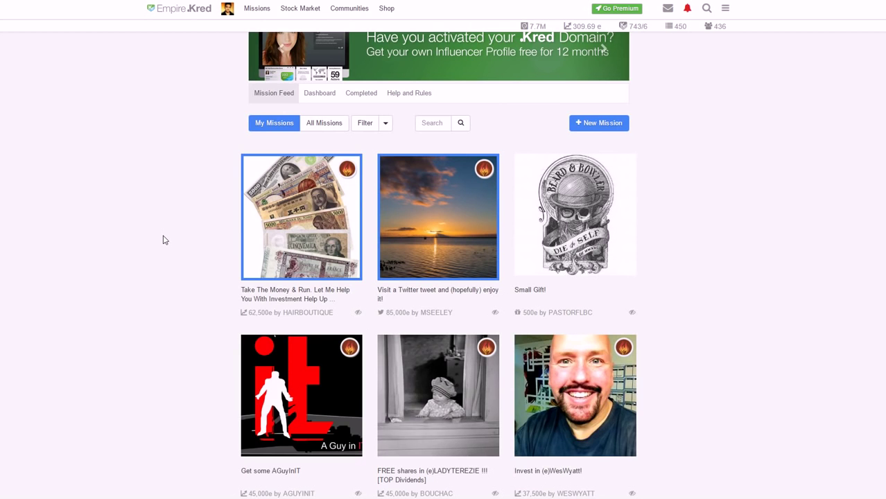
scroll(165, 240, "down", 3)
scroll(164, 240, "down", 1)
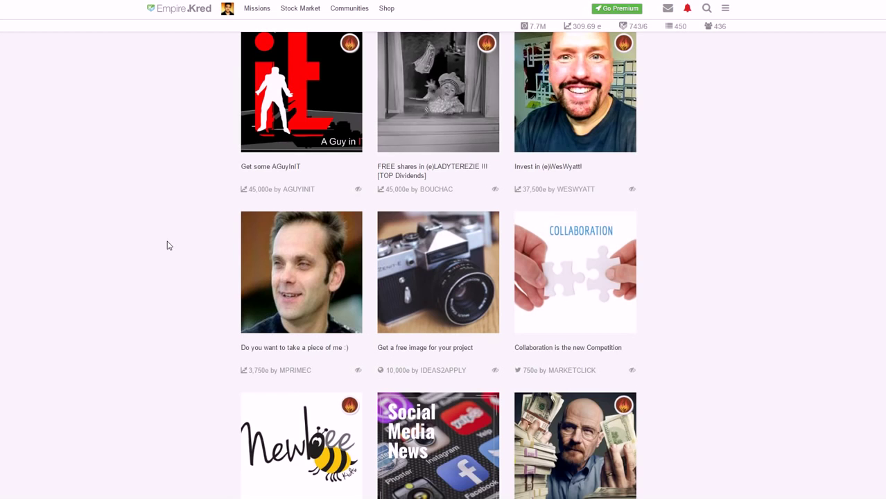
scroll(176, 318, "up", 2)
scroll(176, 319, "up", 3)
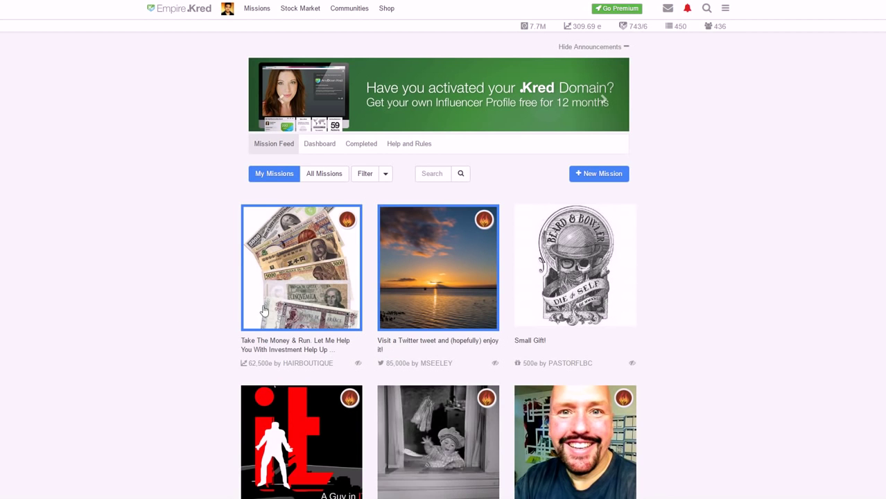
left_click(320, 145)
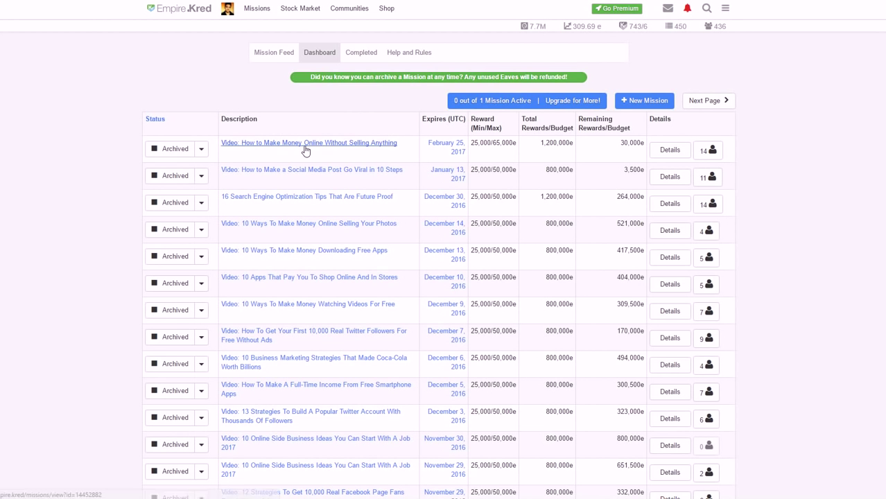
left_click(633, 104)
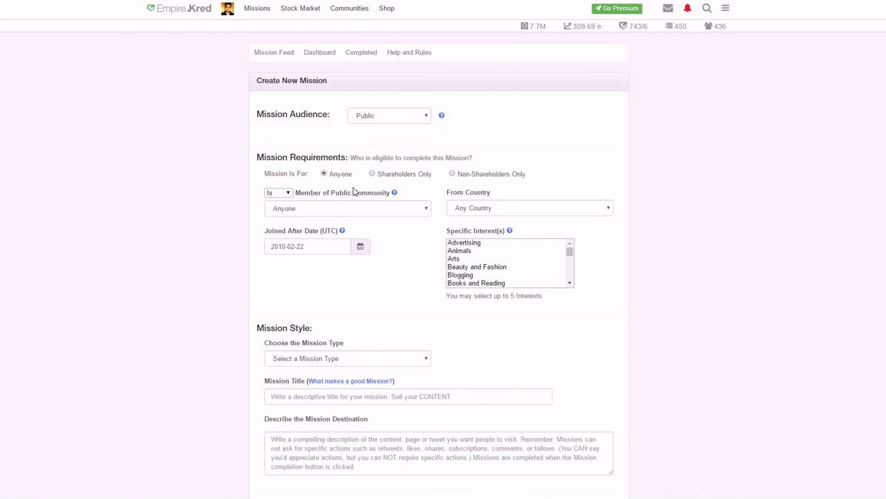
Set the new mission's type to Visit a YouTube Video and select the Title field
scroll(326, 200, "down", 2)
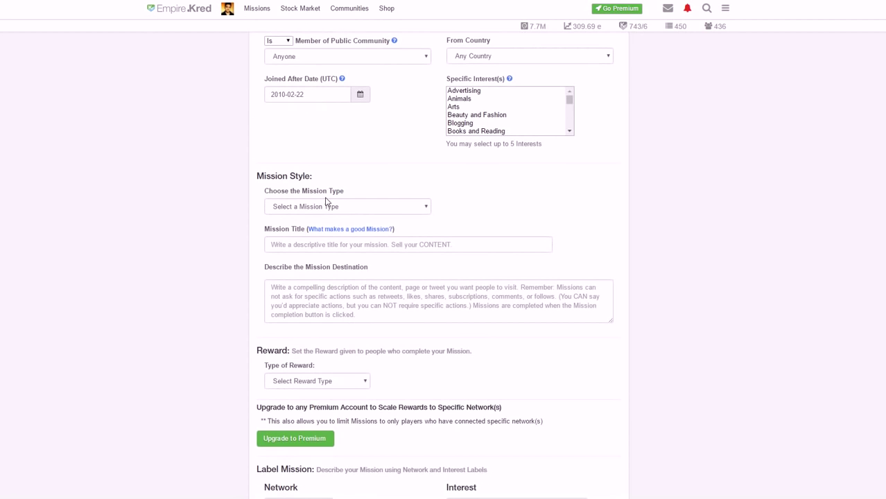
left_click(402, 211)
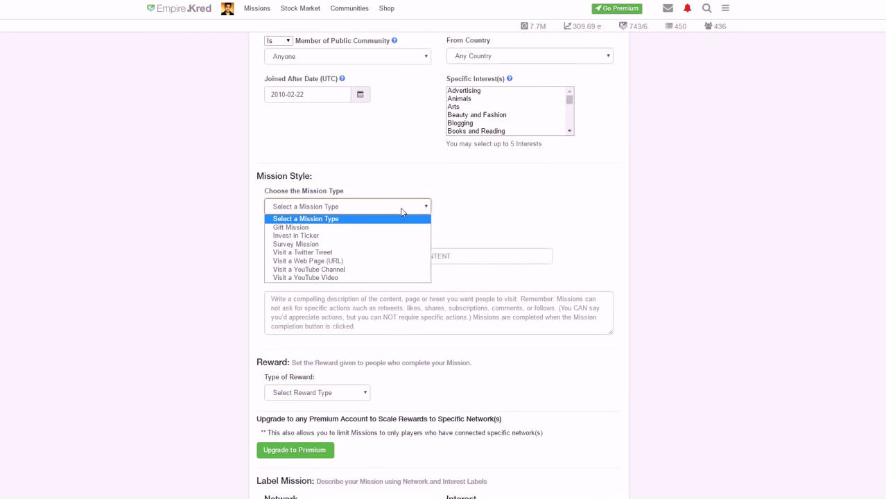
left_click(396, 278)
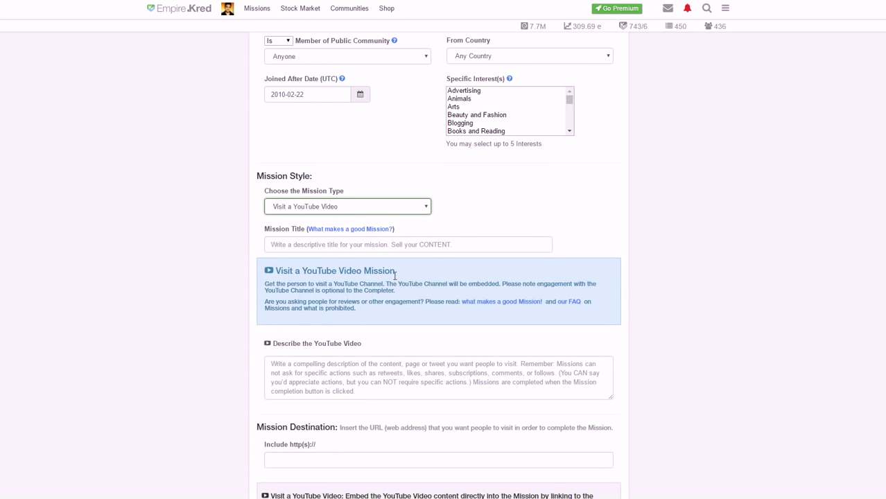
left_click(385, 243)
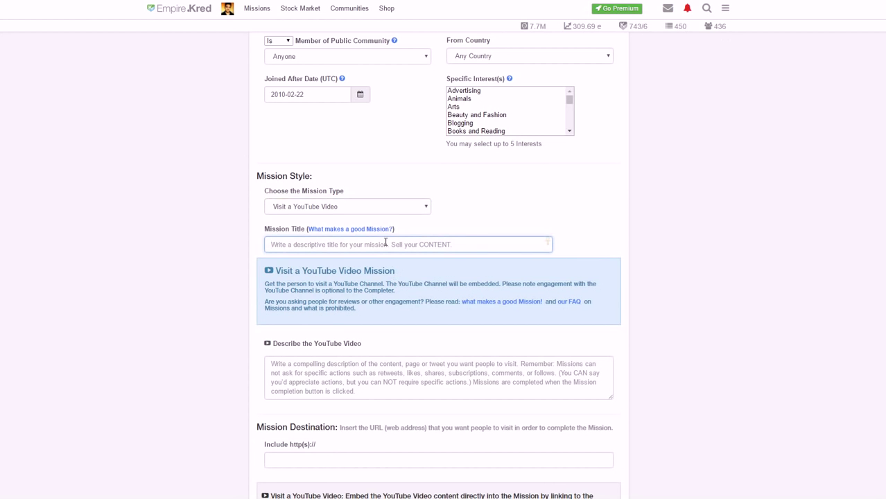
scroll(385, 242, "down", 2)
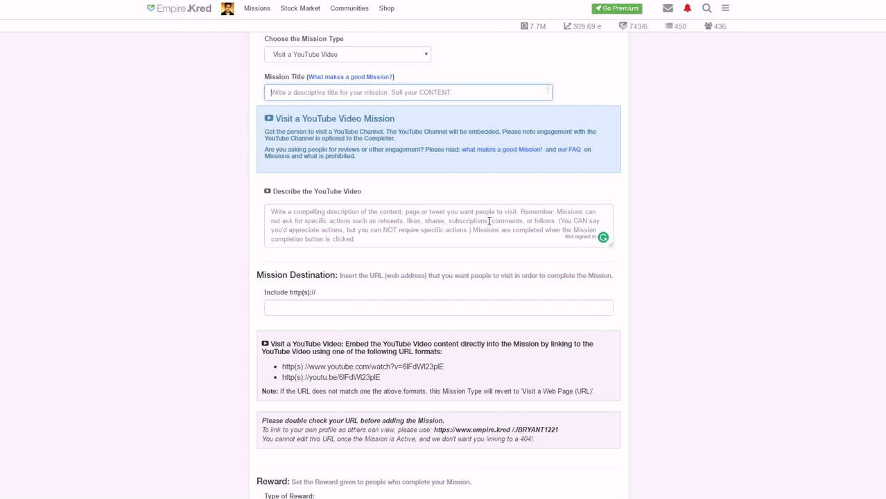
Check the URL and reward type fields, attempt Save & Preview, then abandon the unfinished mission
left_click(459, 303)
scroll(460, 305, "down", 2)
scroll(459, 308, "down", 2)
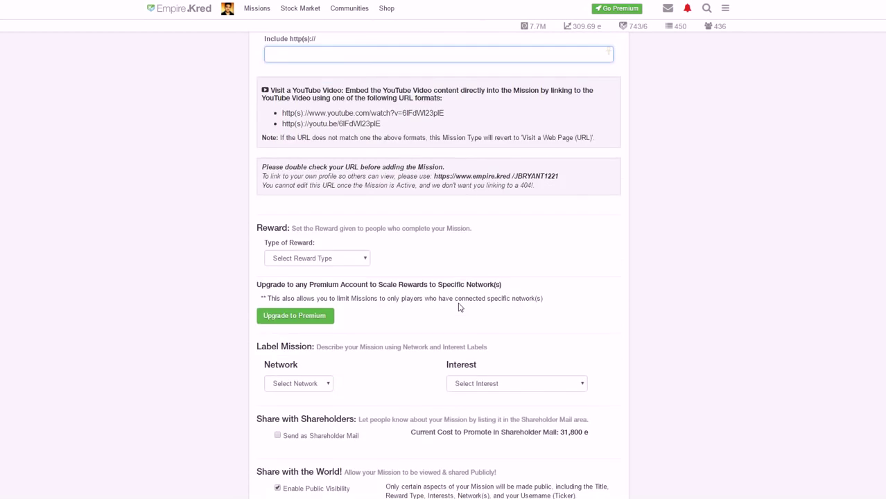
scroll(459, 307, "down", 2)
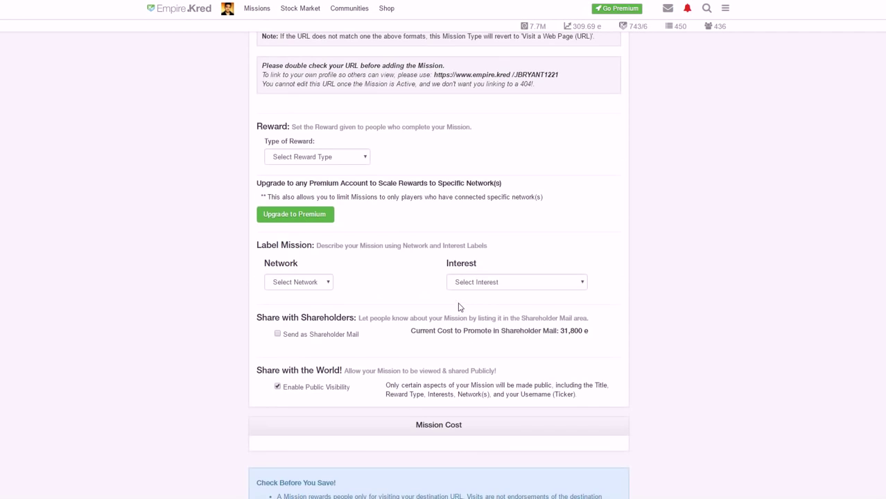
left_click(332, 157)
left_click(410, 164)
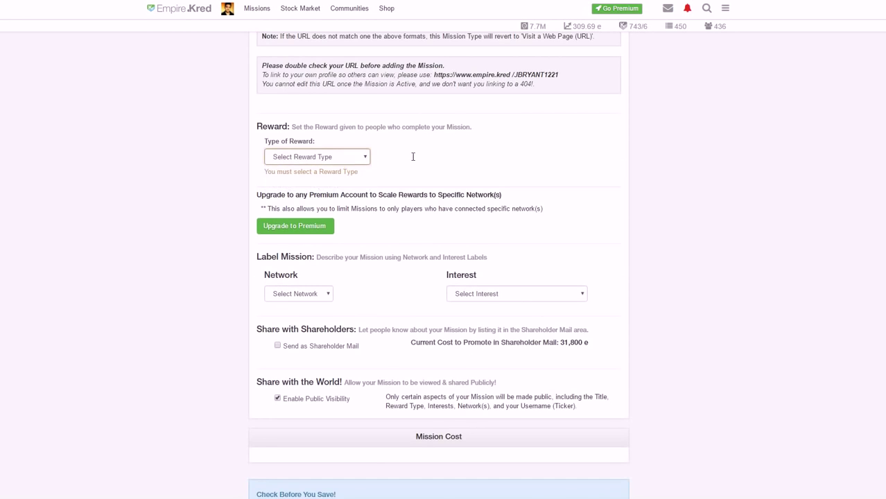
scroll(355, 296, "down", 2)
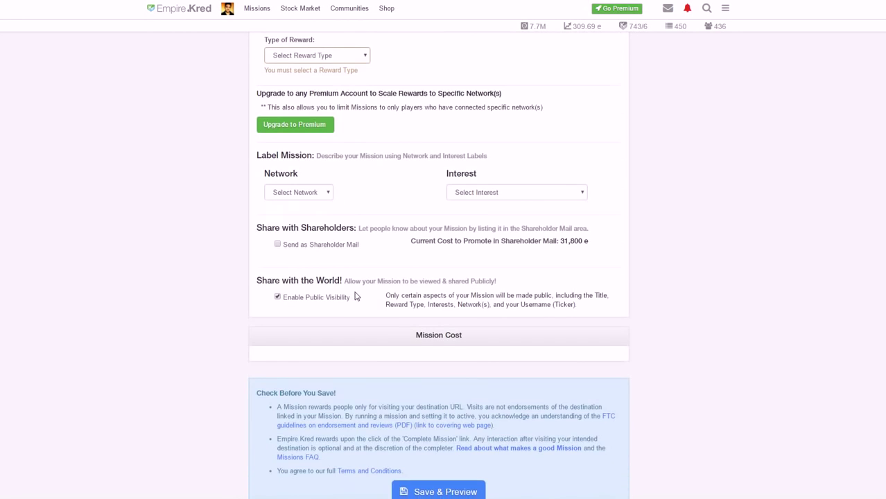
scroll(355, 296, "down", 2)
left_click(417, 407)
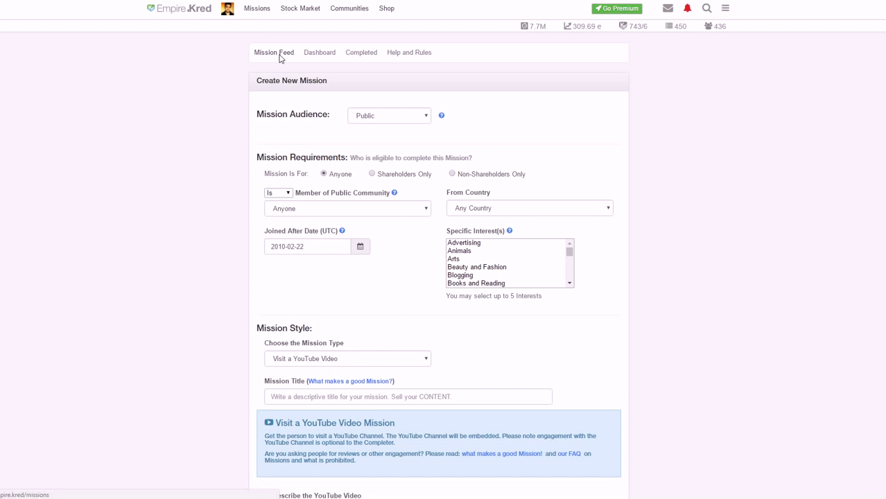
left_click(317, 55)
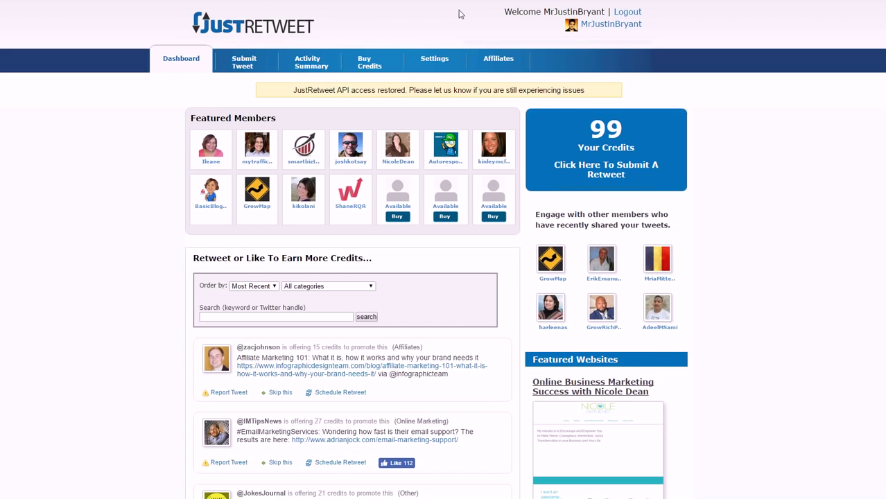
Look over JustRetweet's featured tweets and sort the list by Most Credits
scroll(369, 123, "down", 1)
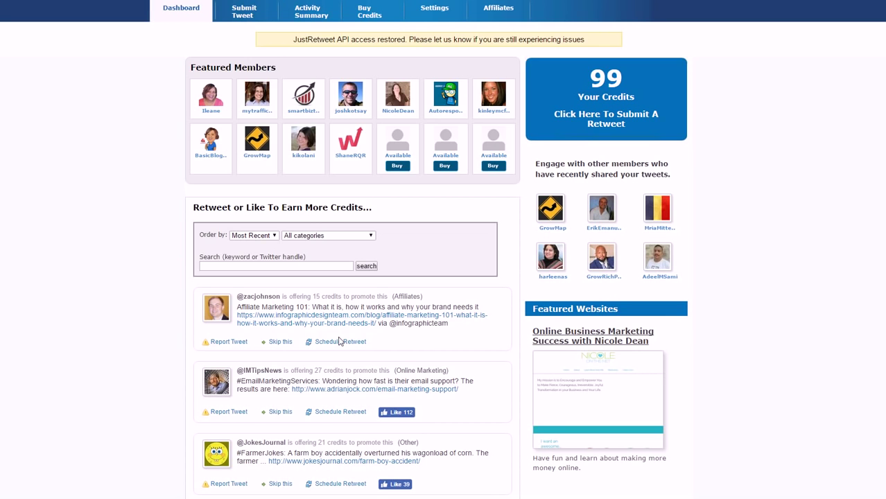
scroll(363, 372, "down", 2)
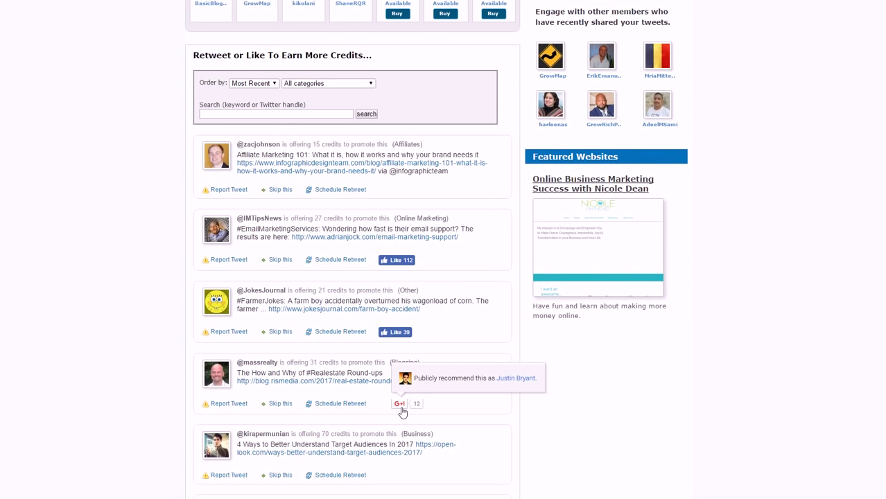
scroll(438, 335, "up", 3)
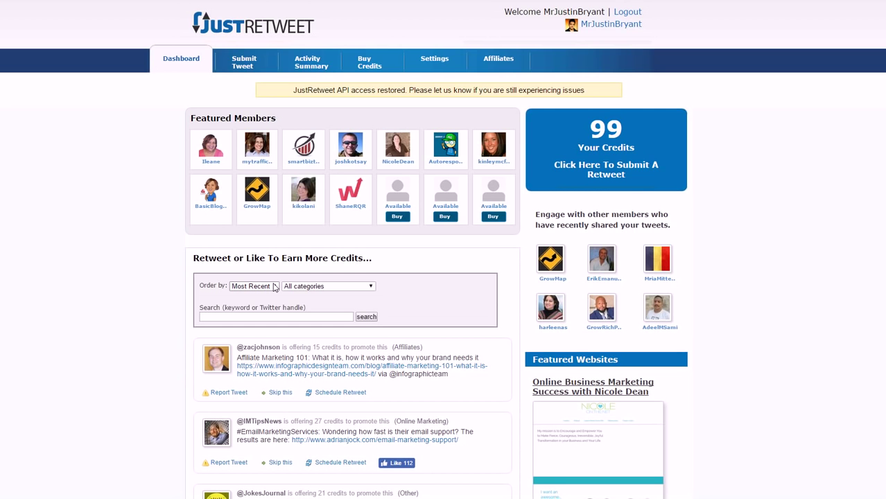
scroll(276, 289, "down", 3)
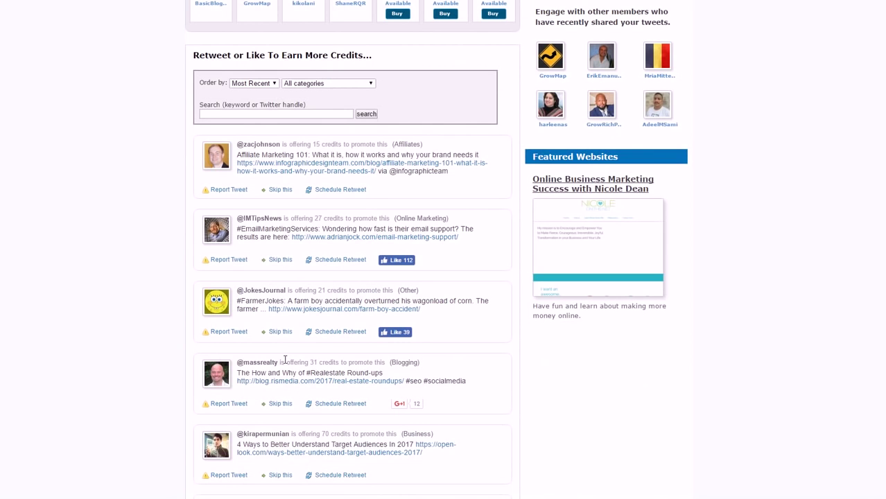
scroll(326, 347, "up", 3)
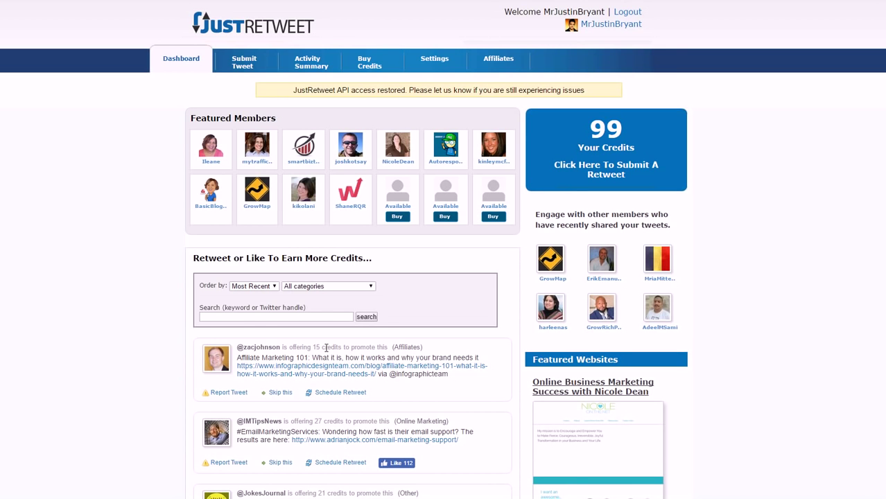
left_click(274, 287)
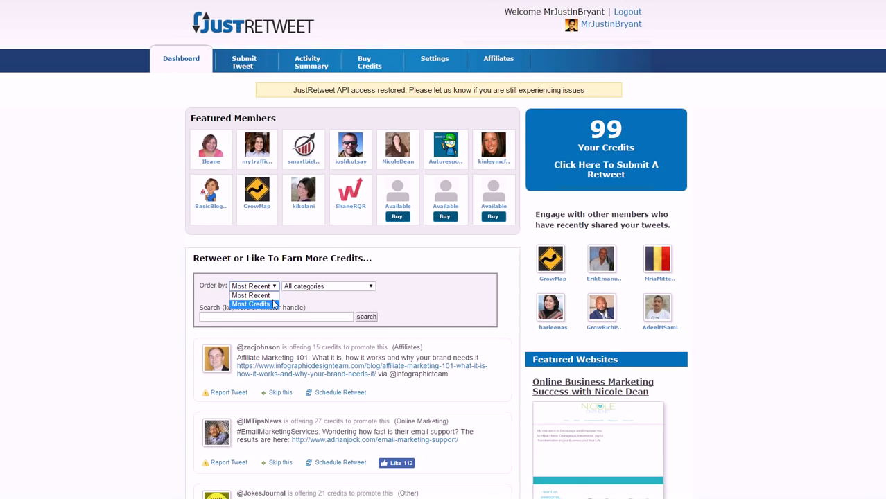
left_click(272, 304)
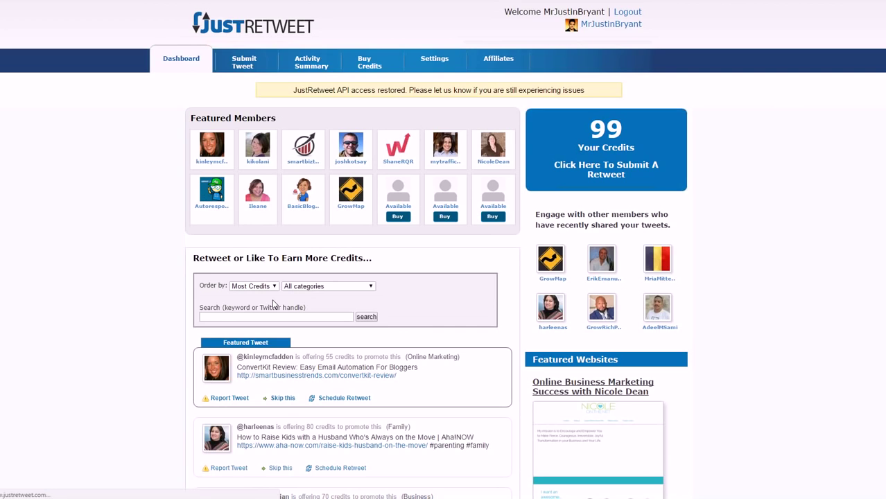
scroll(272, 304, "down", 3)
scroll(288, 382, "up", 3)
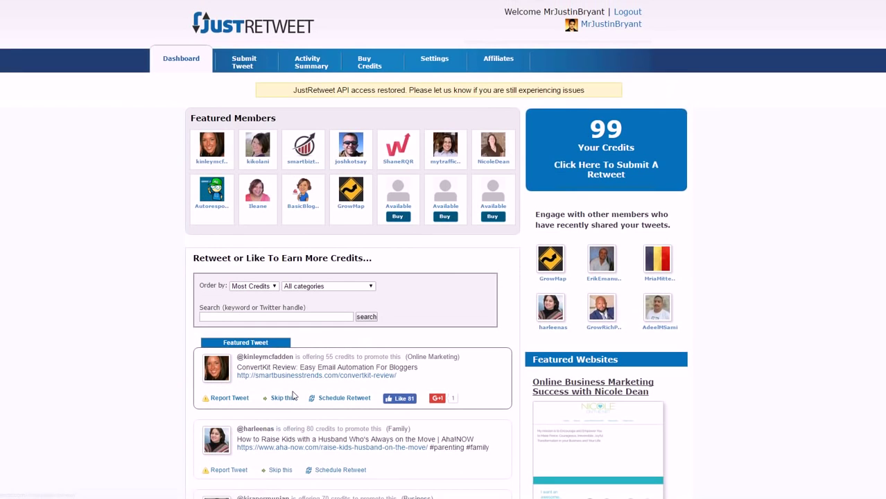
Start a new tweet submission, selecting the message and credits-per-promotion fields
left_click(258, 72)
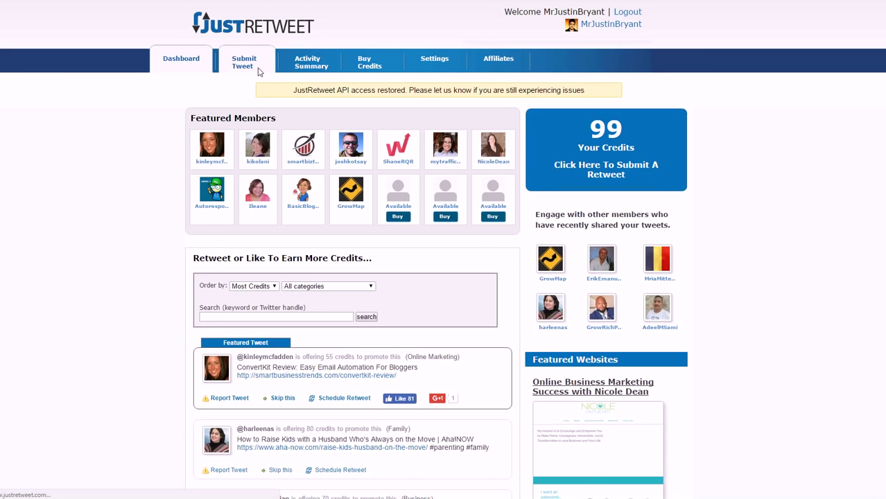
left_click(338, 186)
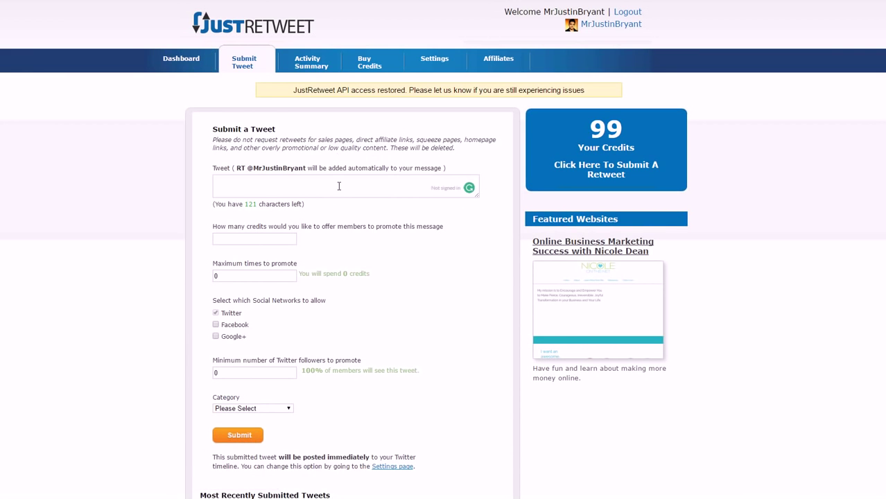
left_click(340, 186)
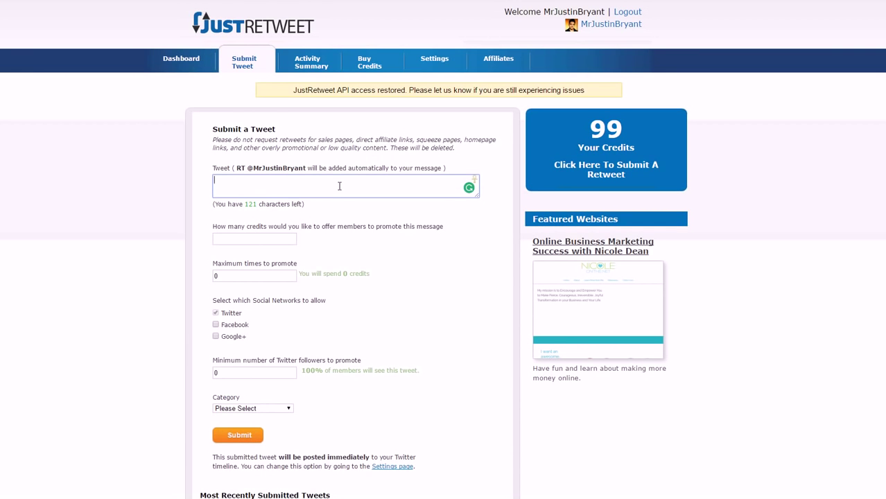
scroll(340, 186, "down", 1)
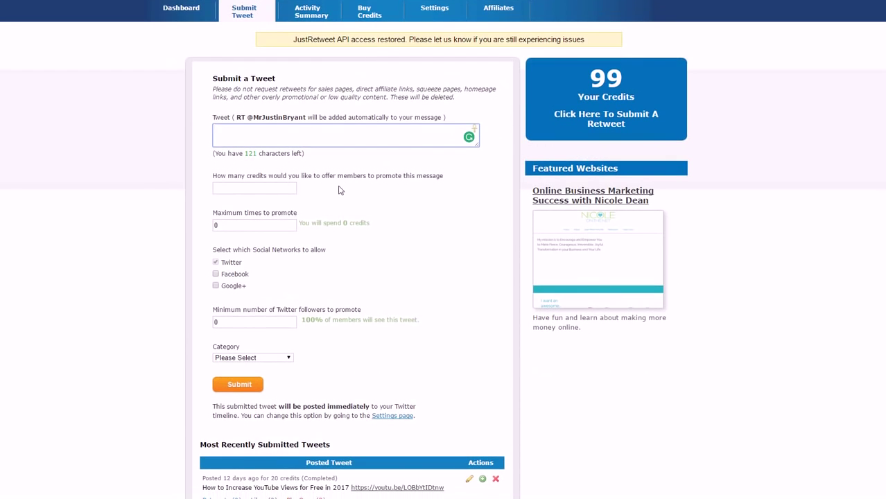
left_click(288, 187)
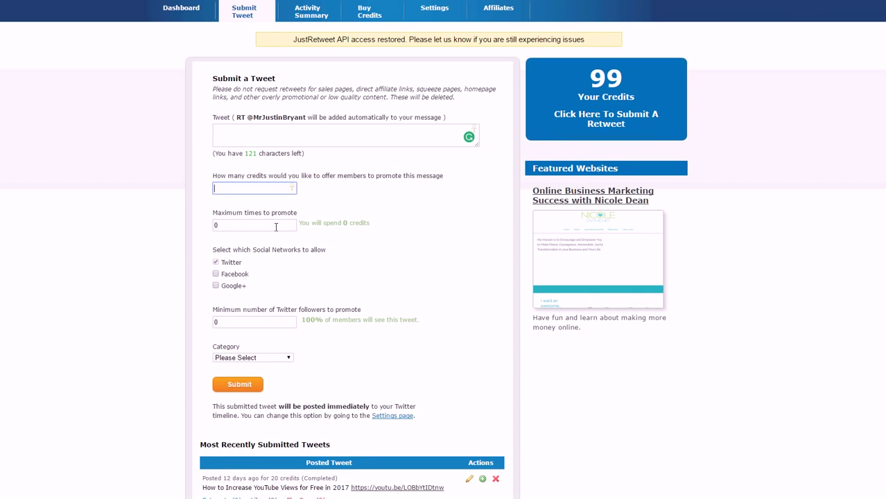
Allow Google+, require 1000 minimum followers, and set the category to Entrepreneurship
left_click(216, 274)
left_click(216, 286)
left_click(239, 320)
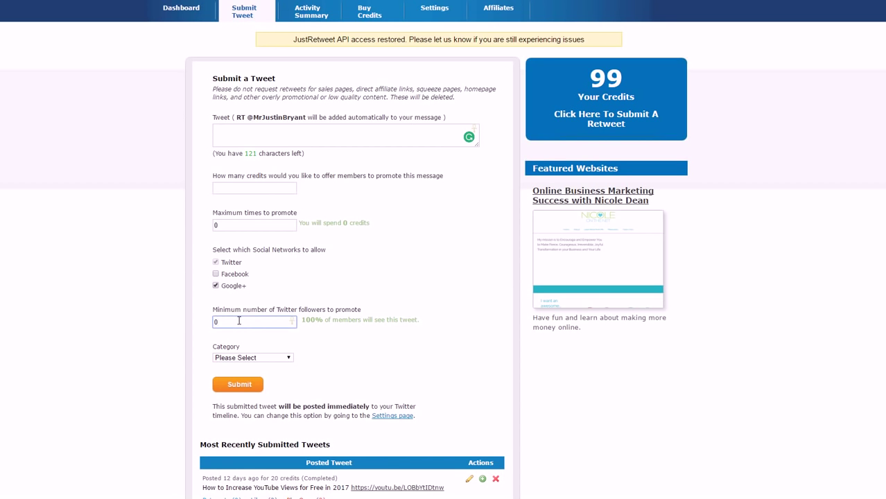
key("BackSpace")
type("1000")
left_click(324, 331)
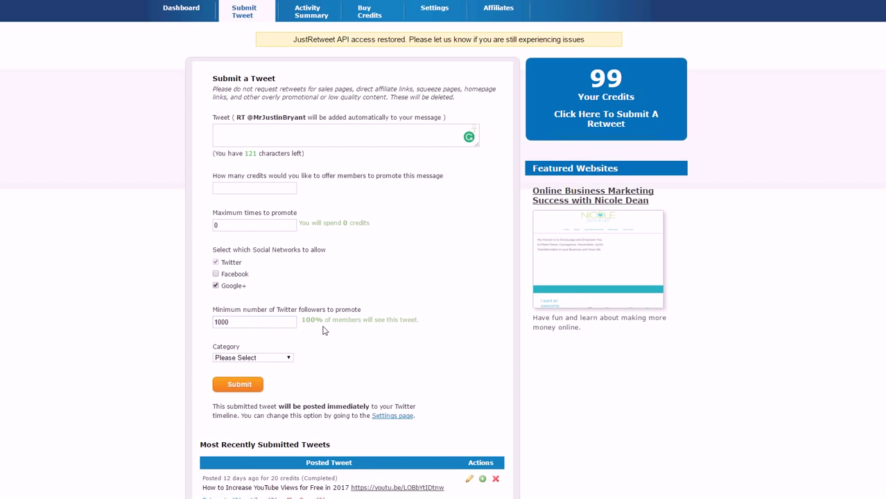
left_click(289, 359)
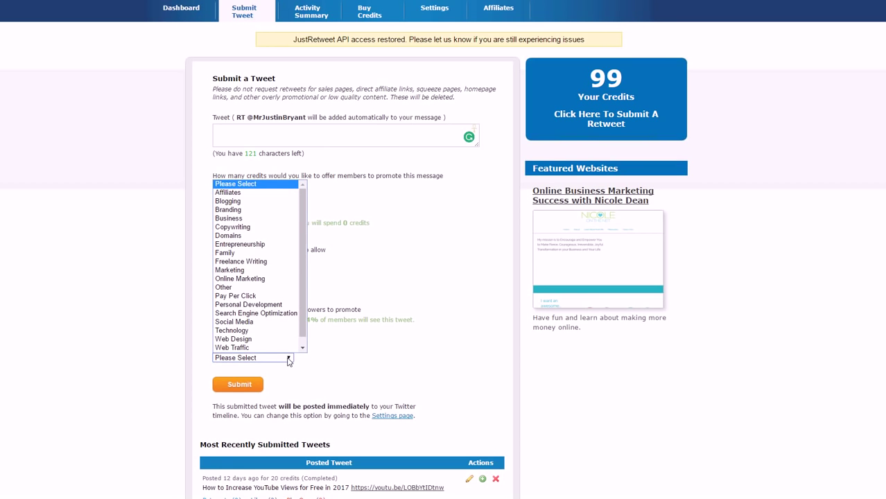
left_click(282, 248)
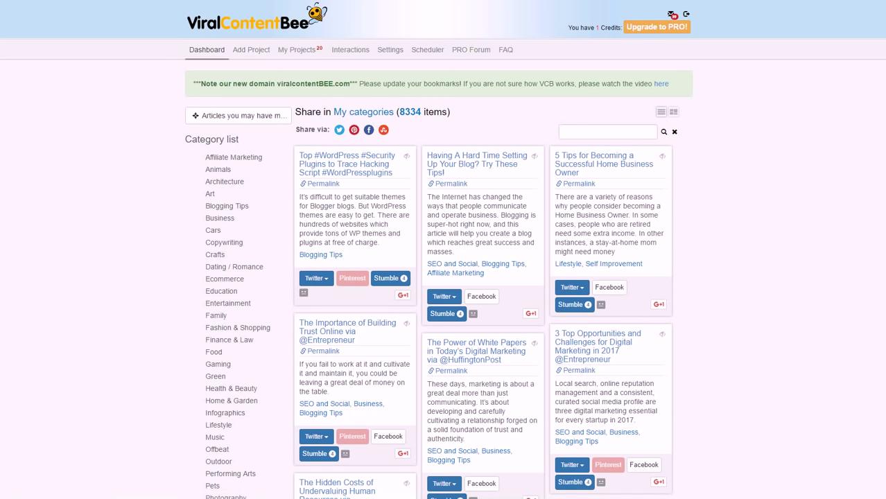
Go through the URL, Title and Description fields of the Add sharing item form
scroll(424, 292, "down", 2)
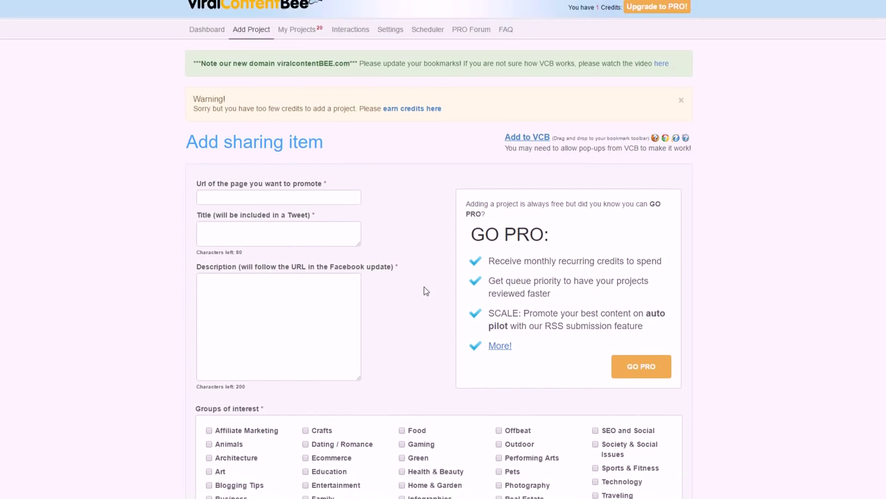
scroll(423, 292, "down", 1)
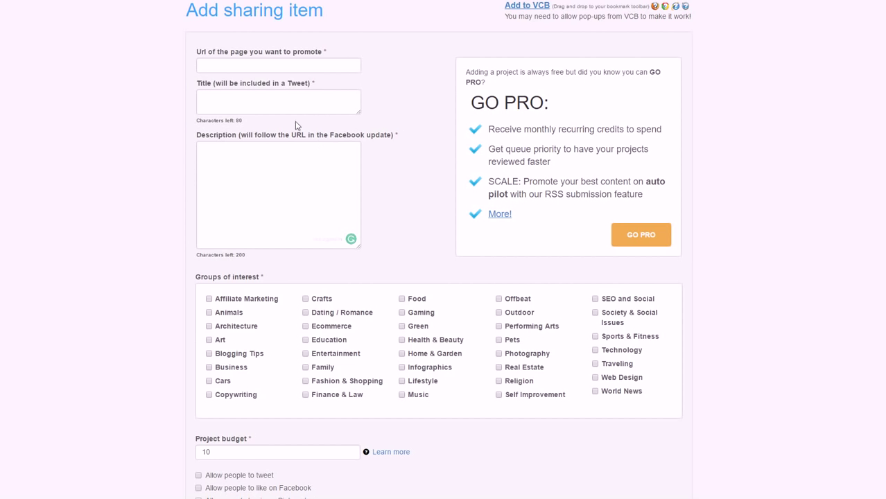
scroll(281, 154, "up", 1)
left_click(271, 117)
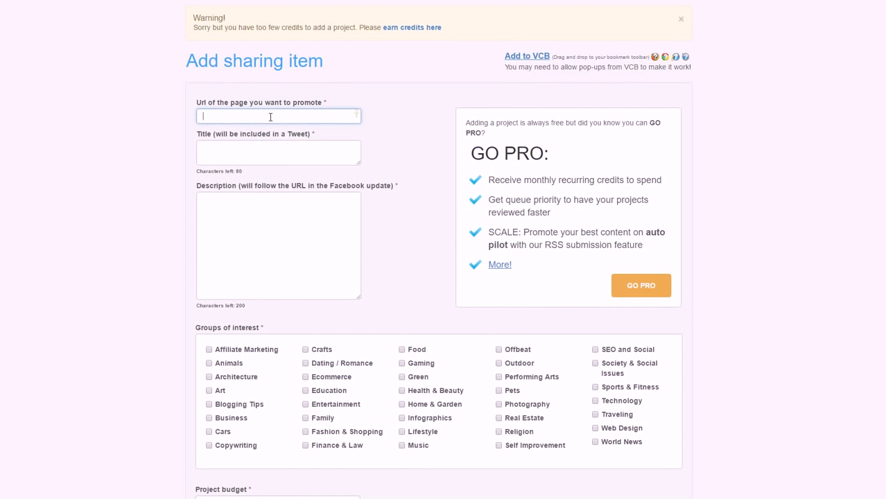
left_click(269, 146)
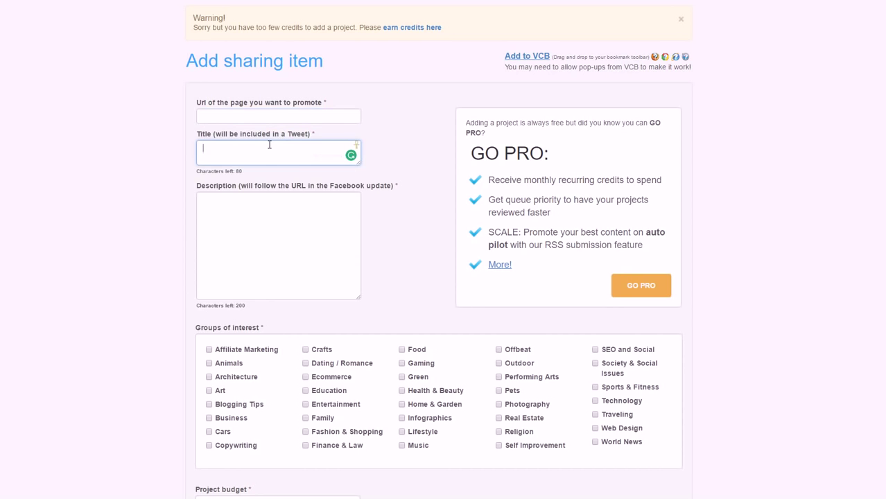
left_click(257, 194)
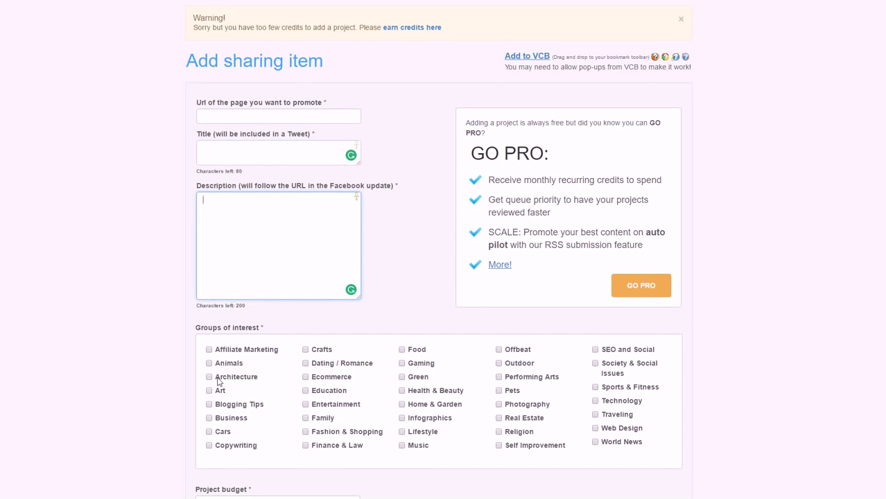
Leave the project budget at 10 and leave the Retweet and guidelines boxes unticked
scroll(217, 411, "down", 1)
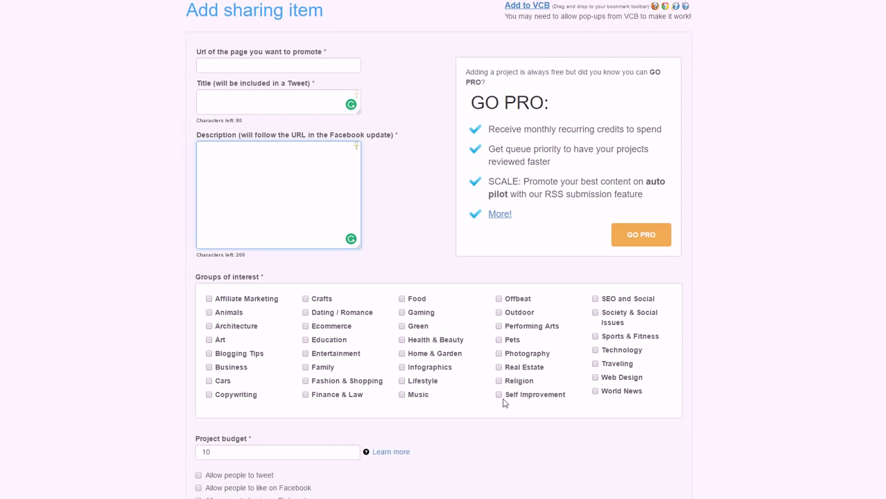
scroll(344, 338, "down", 4)
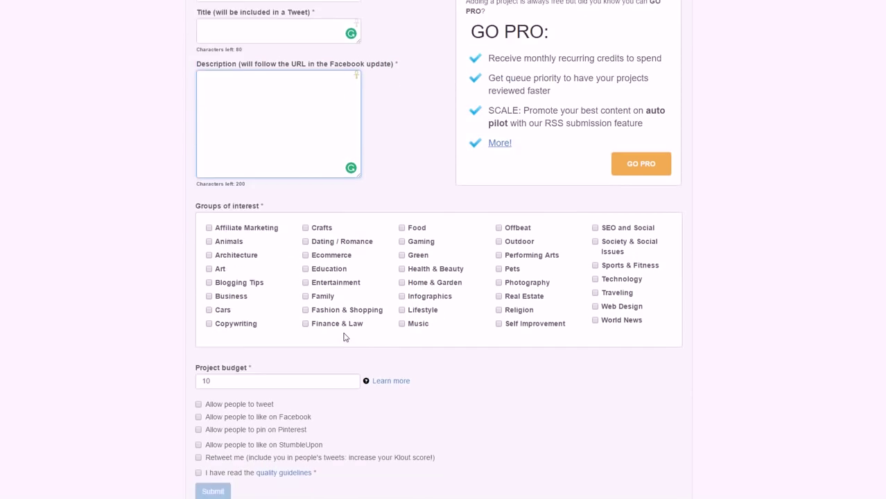
left_click(215, 303)
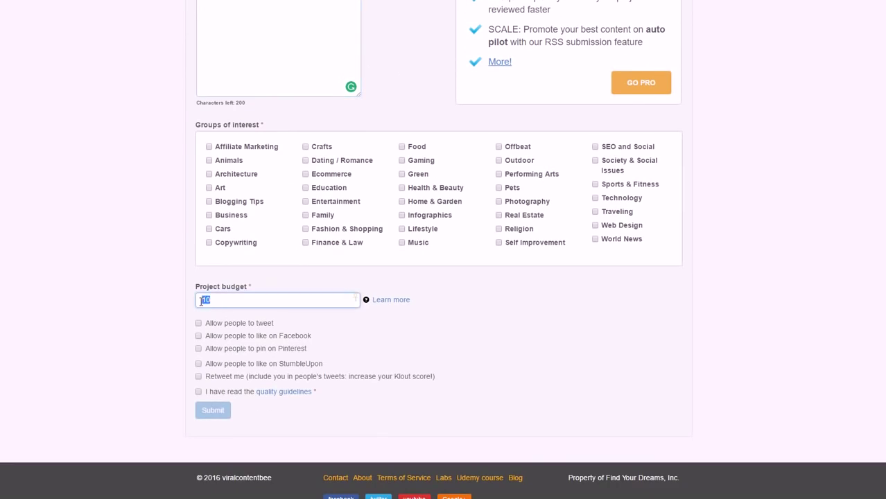
double_click(224, 297)
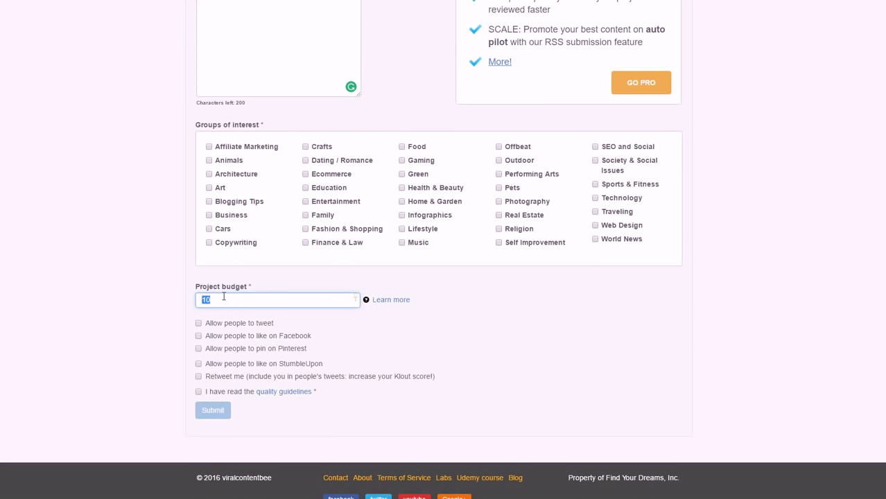
left_click(263, 278)
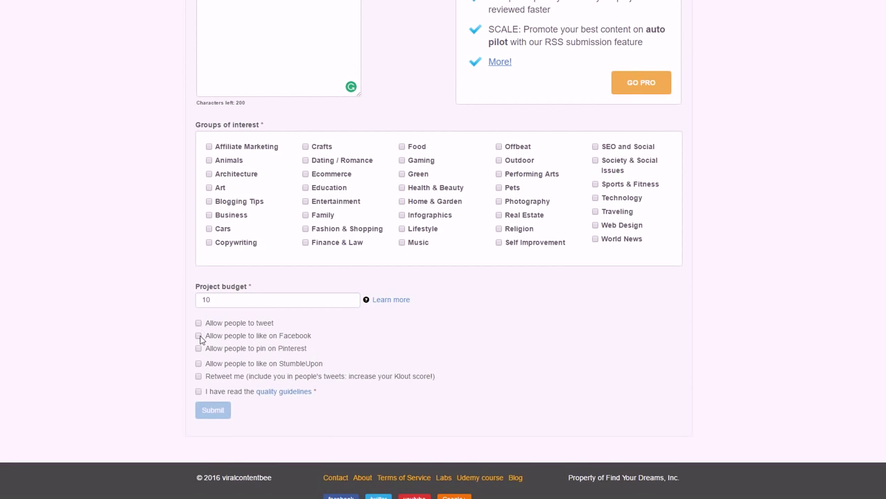
left_click(198, 378)
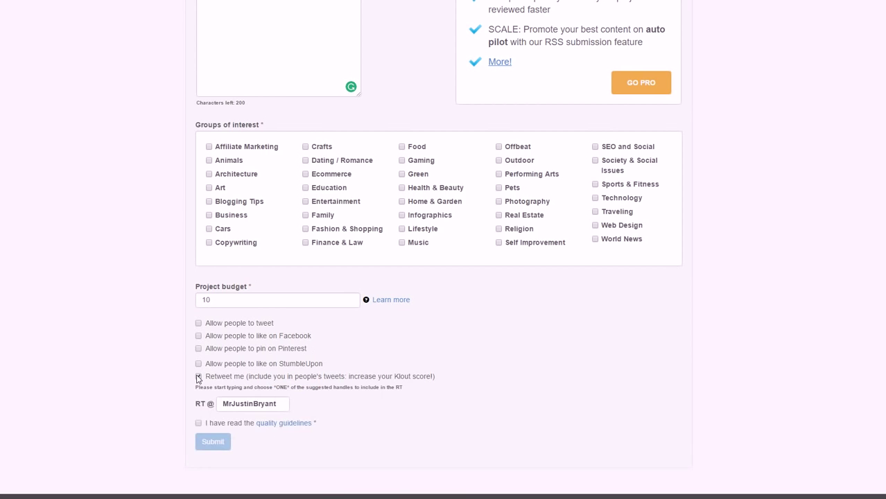
left_click(198, 377)
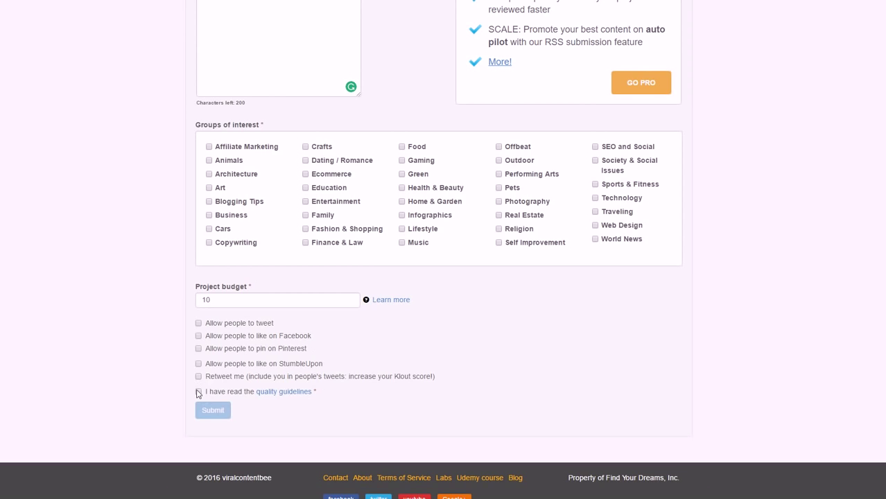
left_click(199, 393)
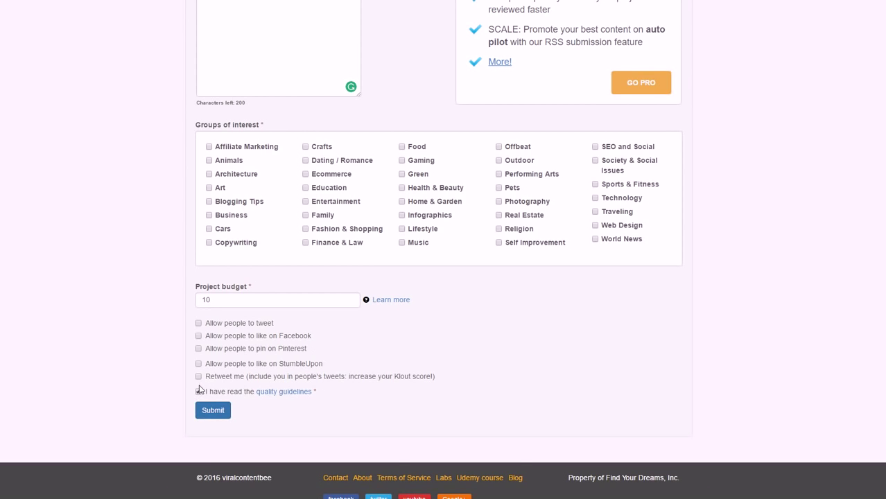
left_click(199, 392)
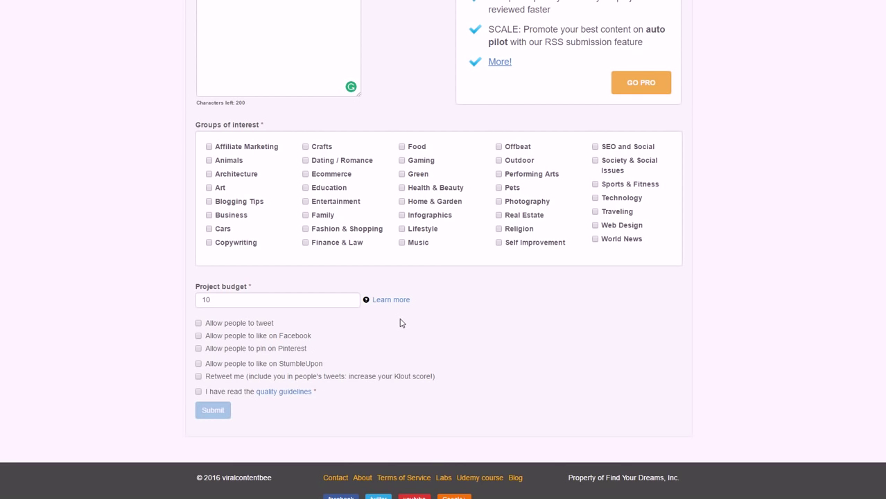
Return to the top of the sharing form, then switch to the '7 YouTube Business Ideas 2017' post
scroll(400, 323, "up", 4)
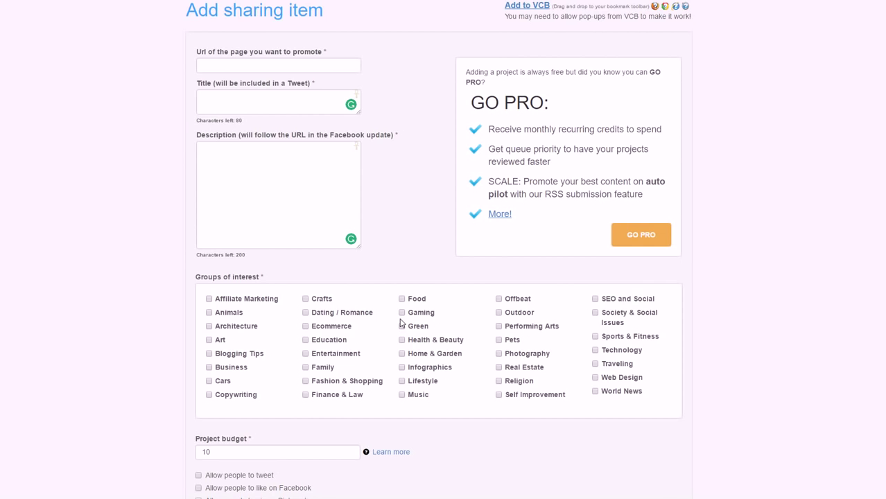
scroll(400, 323, "up", 4)
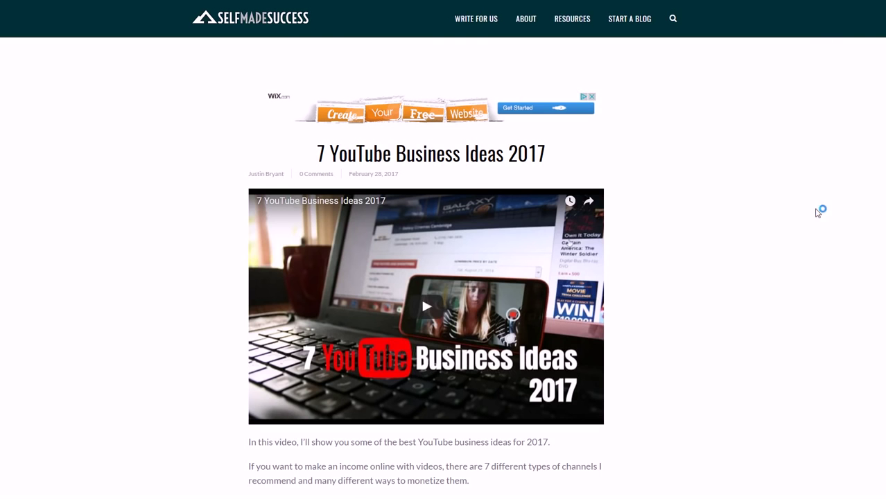
Review the '7 YouTube Business Ideas 2017' post, then bring up WordPress's empty Add New Post editor
scroll(817, 211, "down", 2)
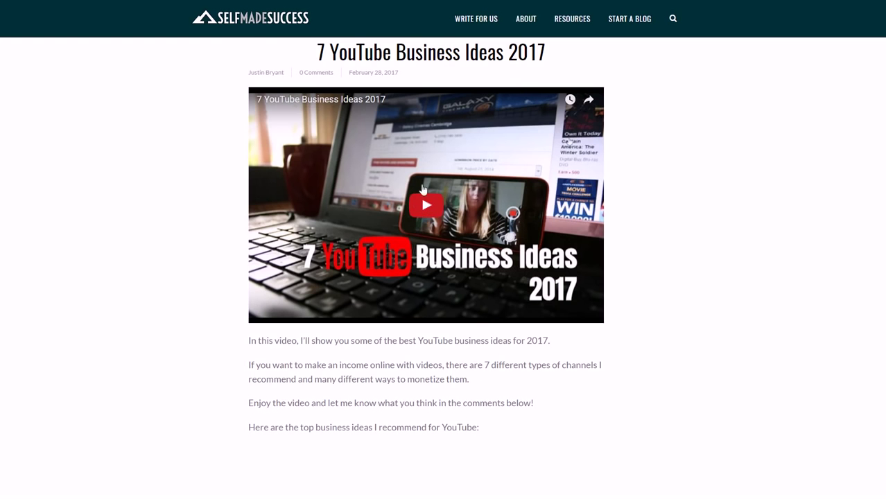
scroll(661, 198, "down", 3)
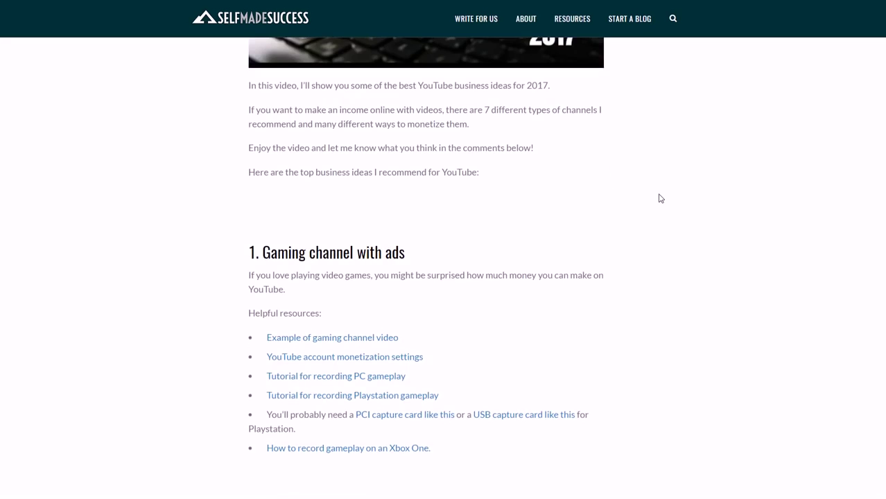
scroll(661, 198, "down", 12)
scroll(661, 198, "down", 4)
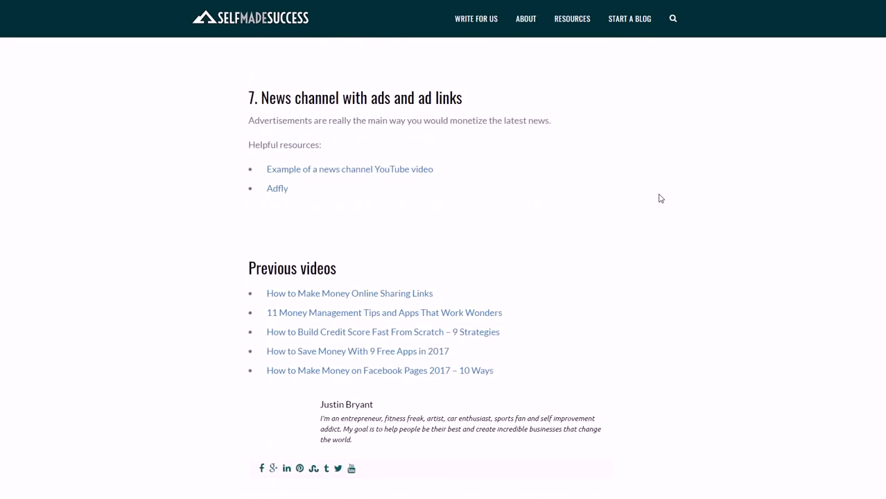
scroll(661, 199, "up", 16)
scroll(661, 198, "up", 5)
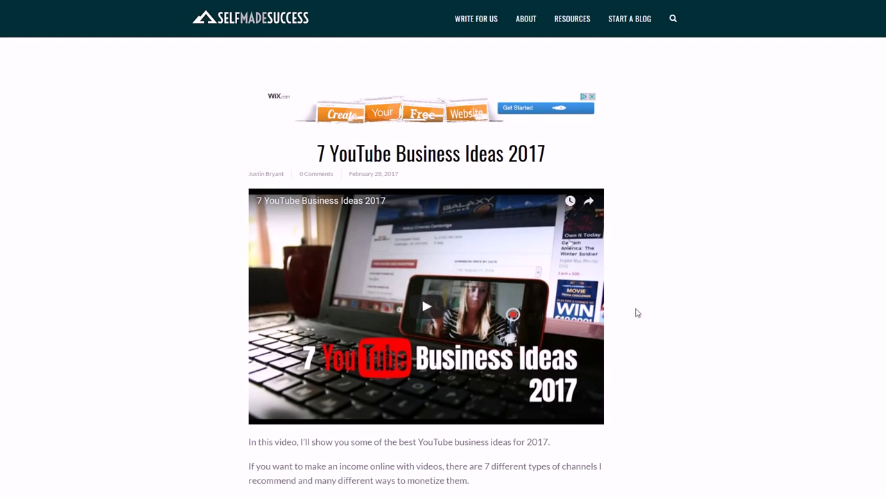
scroll(697, 267, "down", 2)
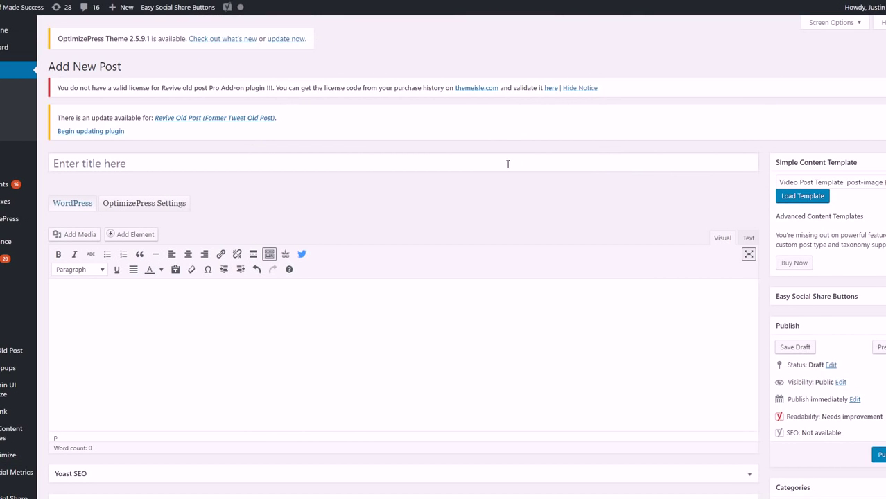
Copy the TED happiness talk's video URL from the YouTube player
scroll(506, 166, "down", 1)
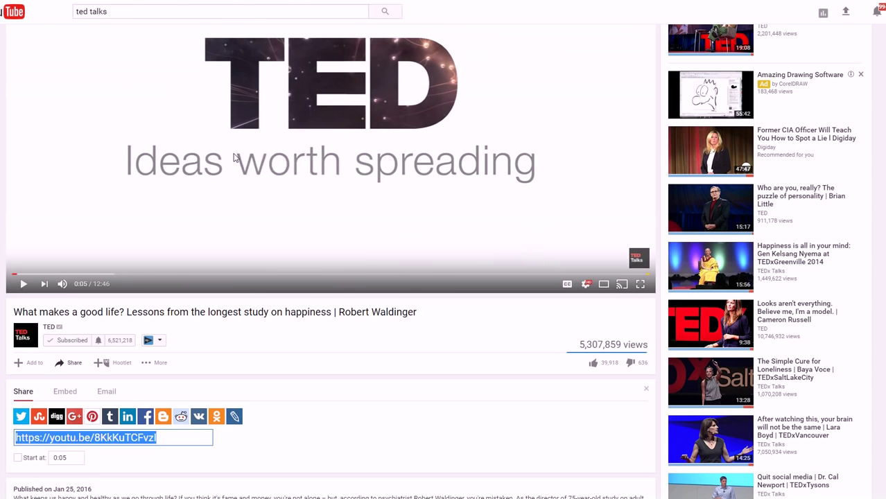
right_click(234, 155)
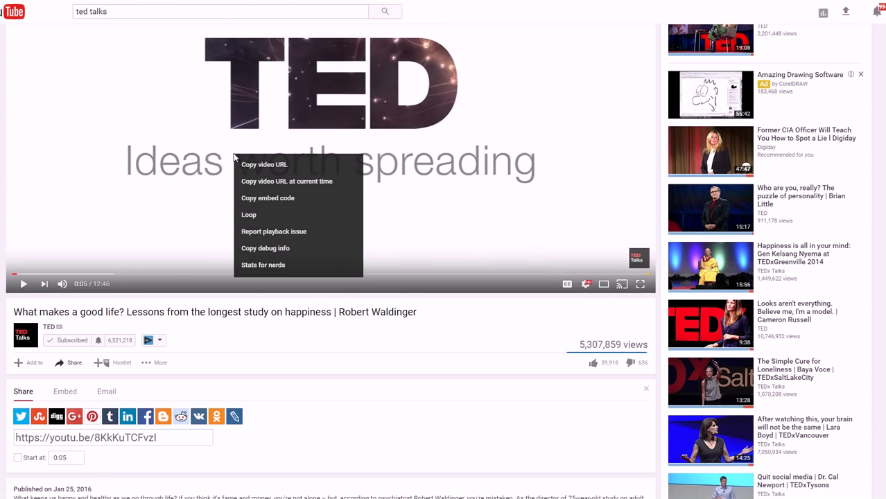
left_click(254, 165)
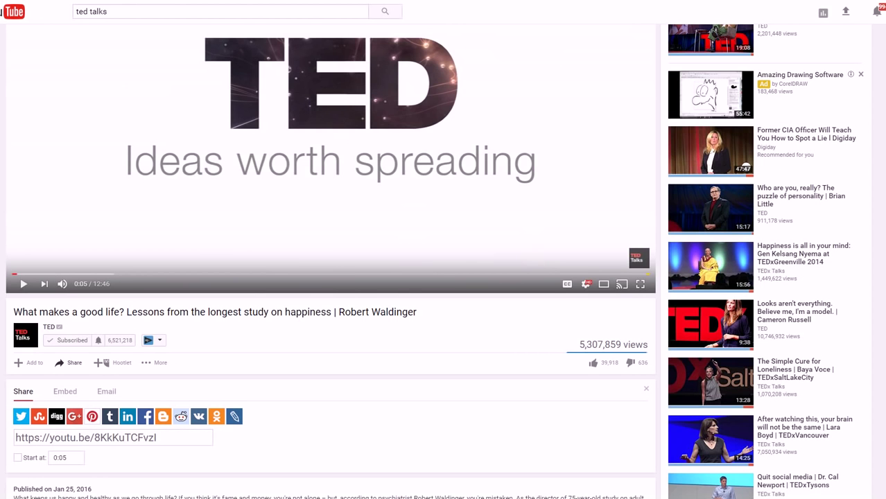
right_click(431, 119)
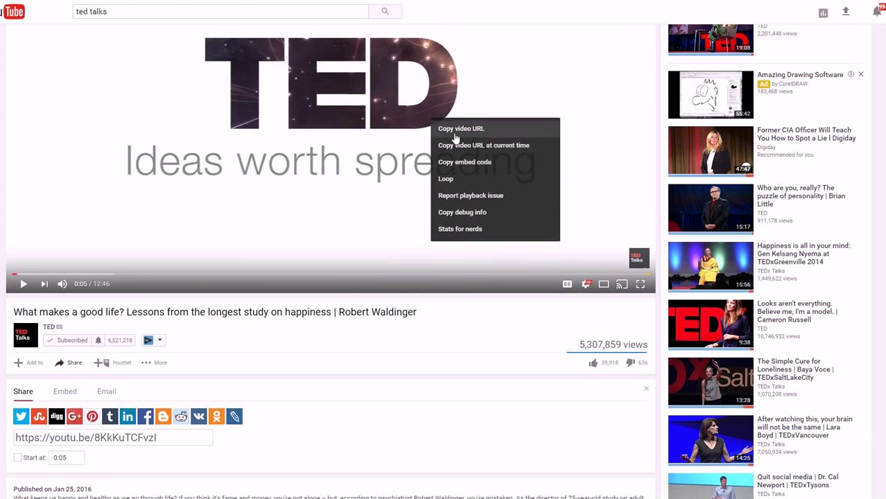
left_click(456, 135)
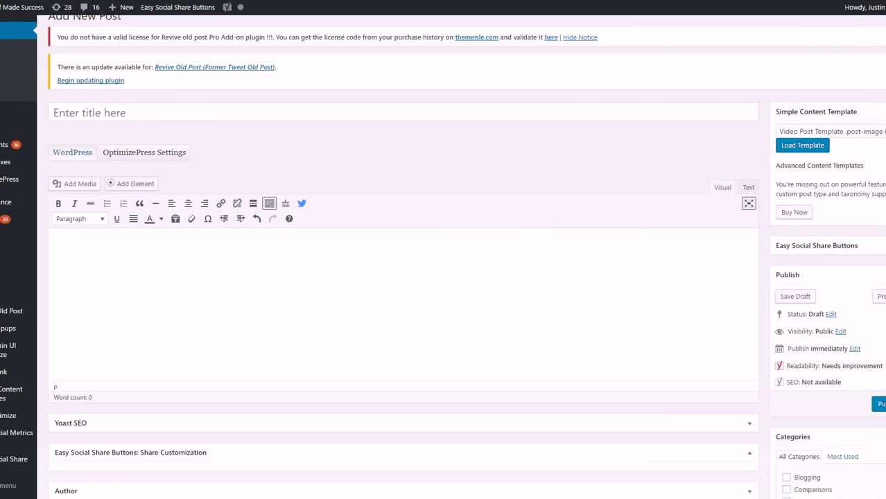
Paste the youtu.be link into the WordPress post body to embed the video
left_click(329, 264)
right_click(329, 263)
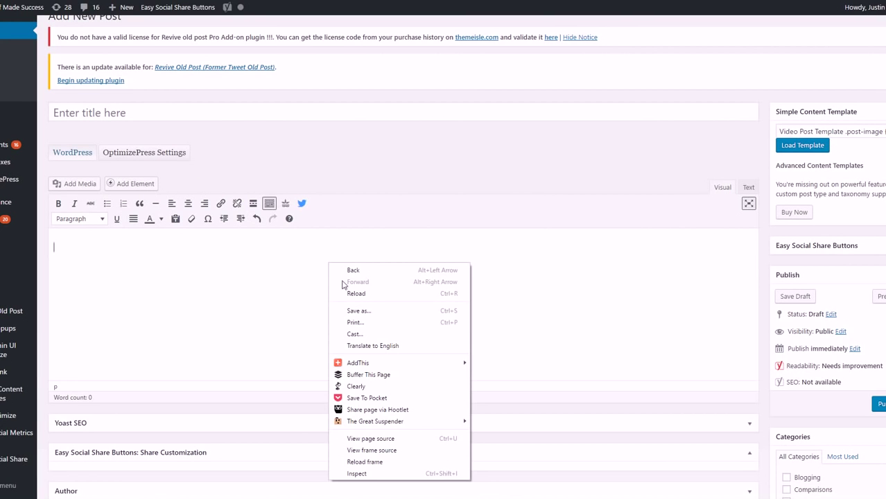
left_click(480, 255)
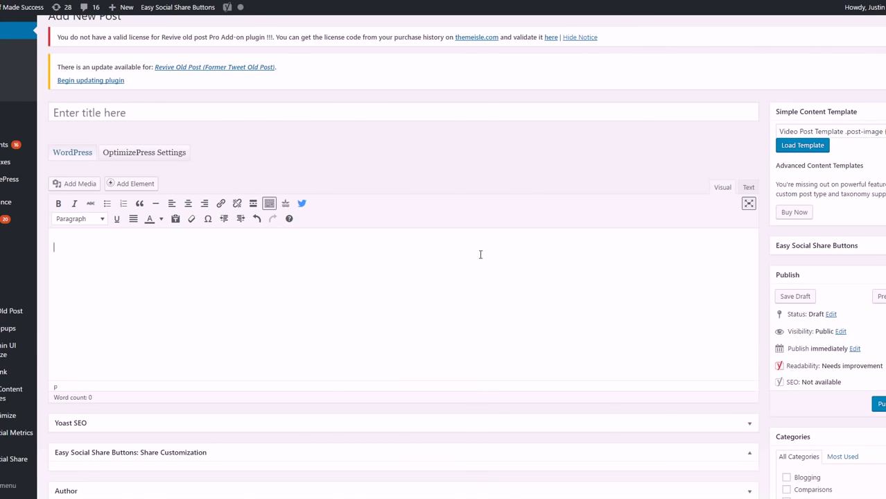
right_click(481, 255)
left_click(506, 309)
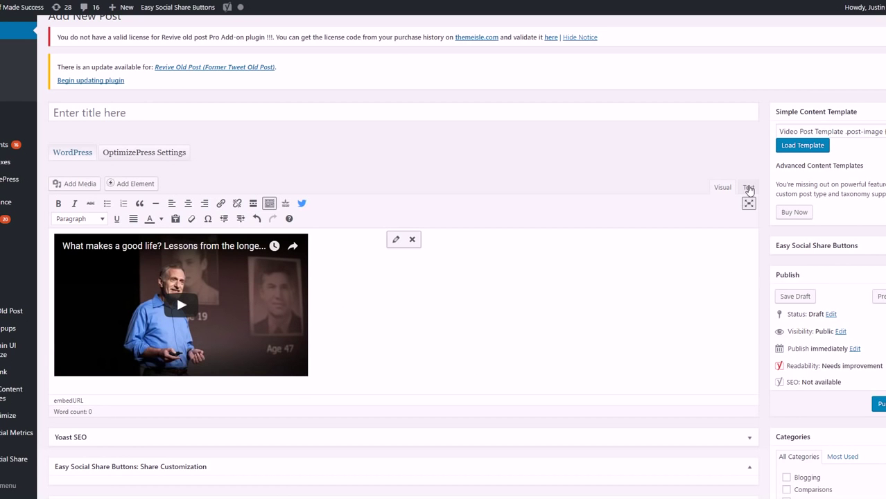
Check the pasted link in the Text view, then return to the Visual preview
left_click(749, 187)
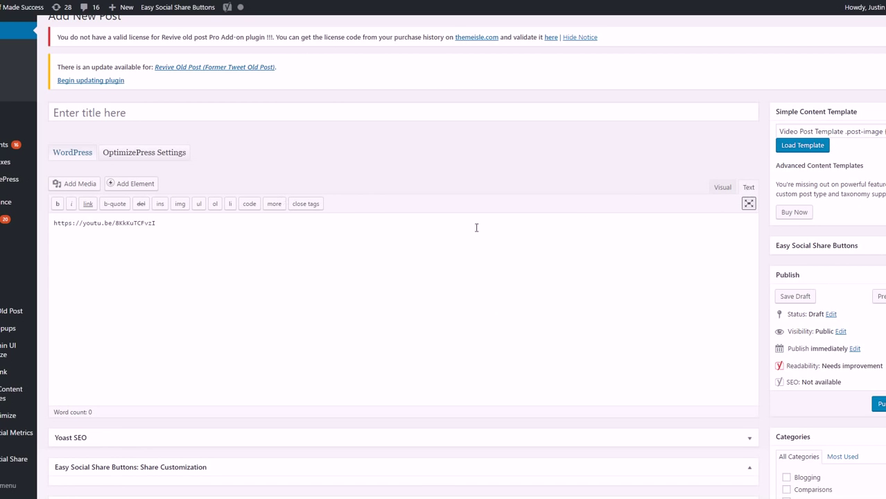
left_click(720, 189)
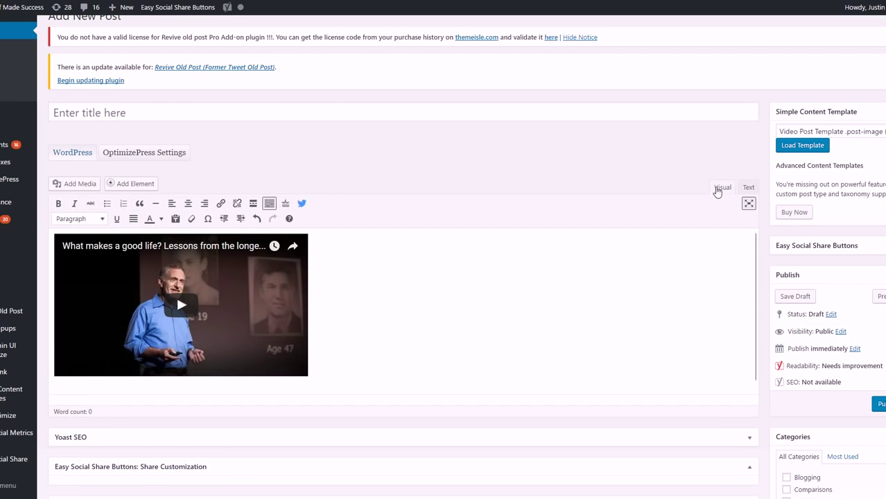
scroll(313, 297, "down", 1)
scroll(323, 306, "up", 2)
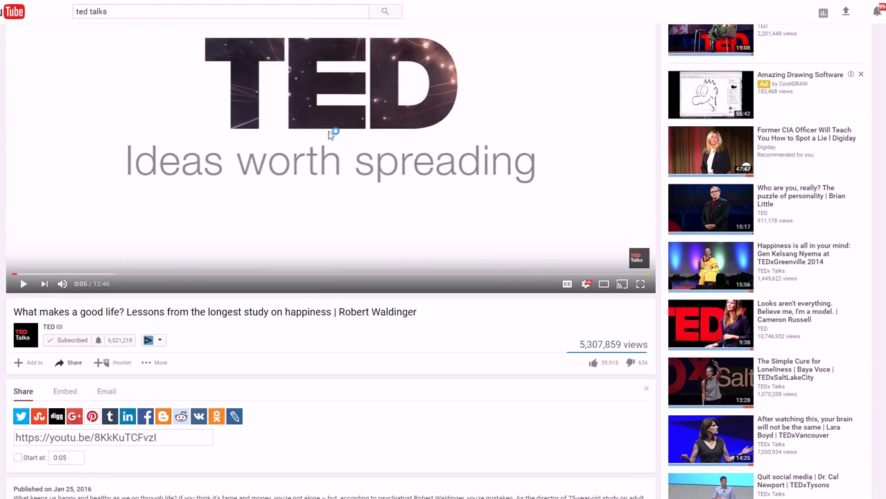
Copy the video's embed code from YouTube and delete the link-based embed from the post
right_click(331, 134)
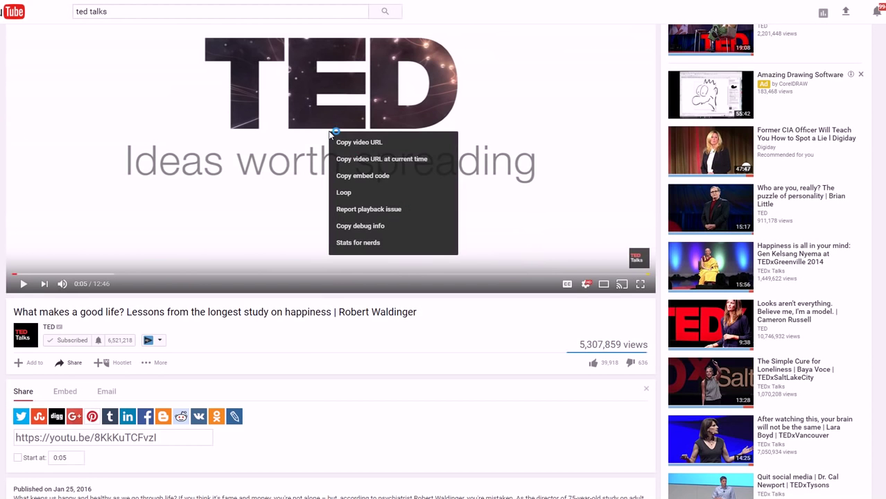
left_click(362, 177)
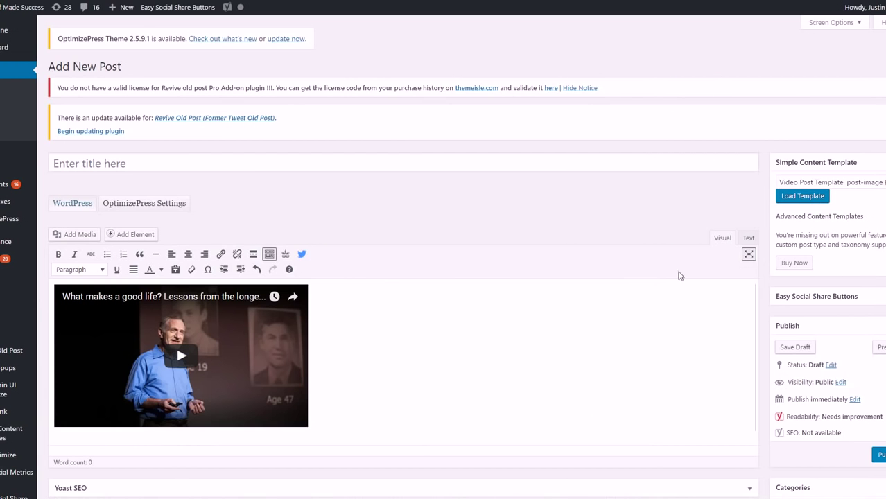
left_click(407, 324)
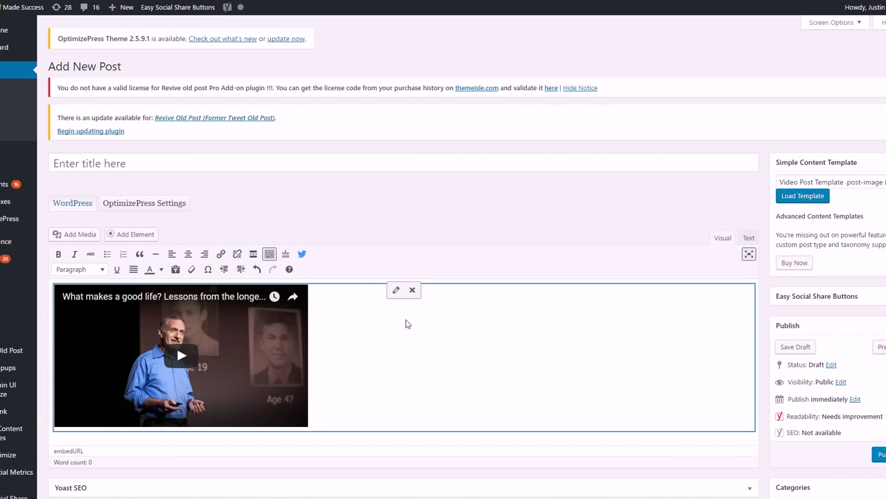
left_click(412, 290)
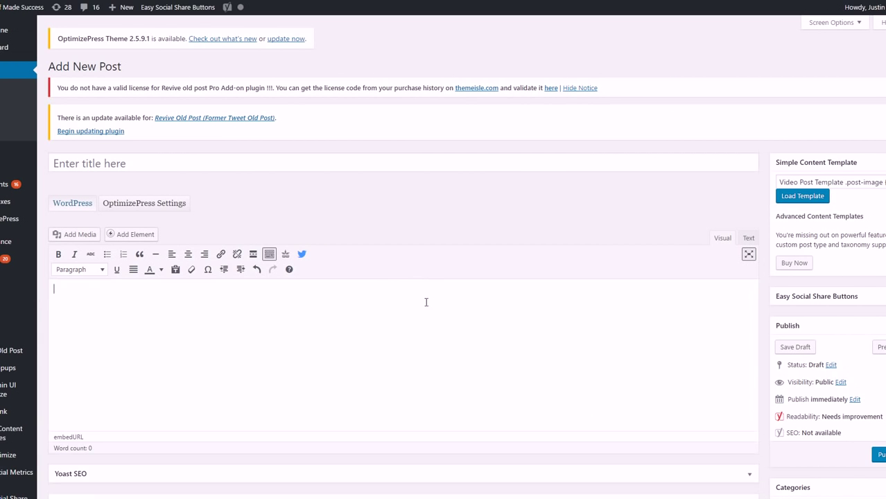
Paste the 1280×720 iframe embed code into the Text view and select the 1280 width
left_click(749, 239)
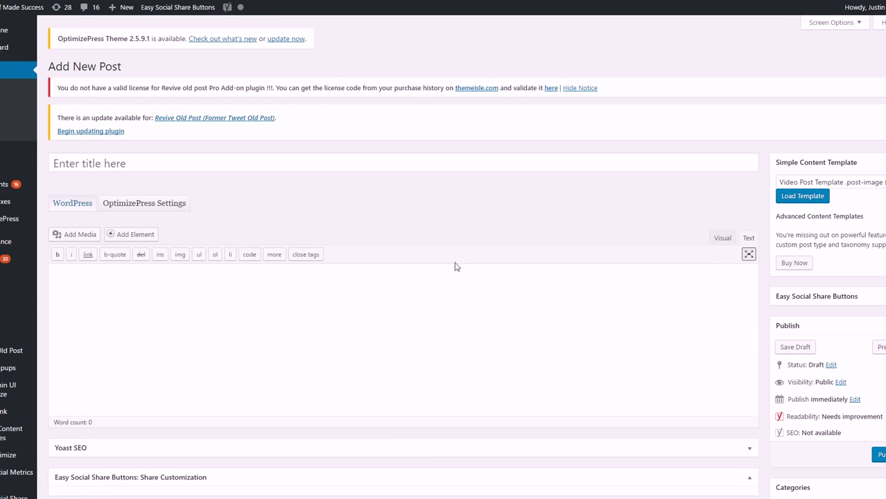
right_click(374, 280)
left_click(400, 338)
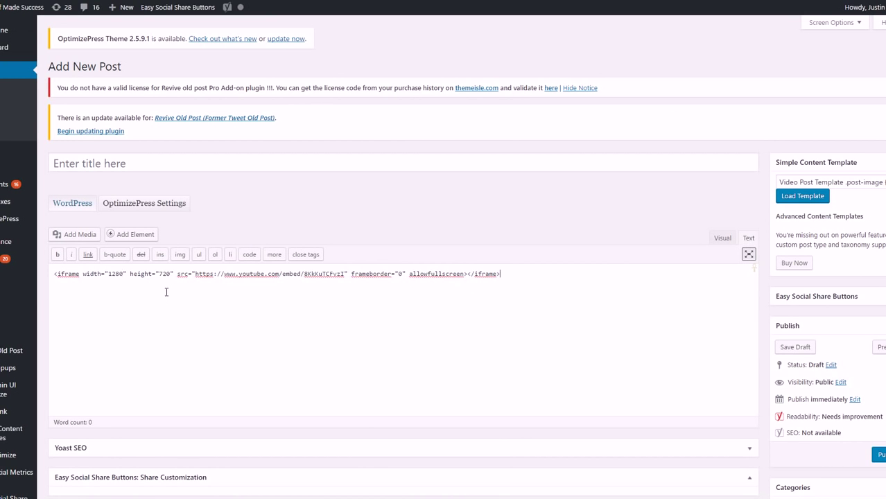
left_click(109, 275)
left_click_drag(109, 274, 172, 275)
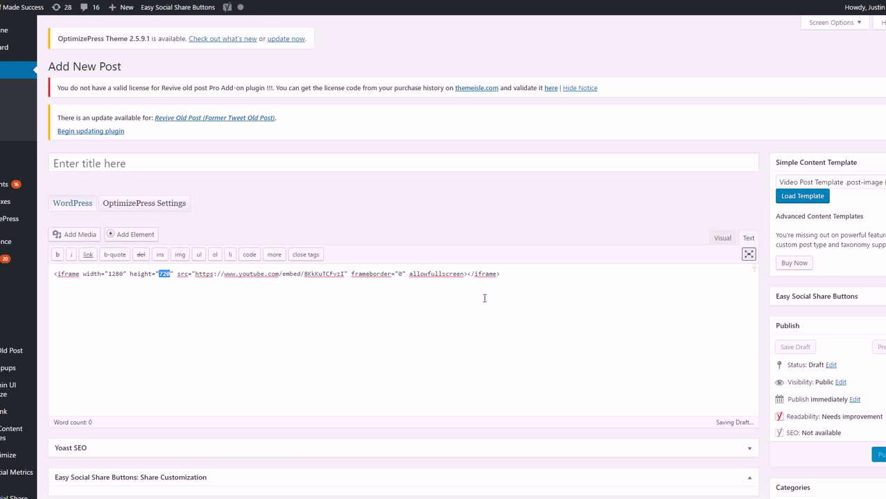
Preview the iframe video in the Visual view, then switch back to the Text view
left_click(723, 238)
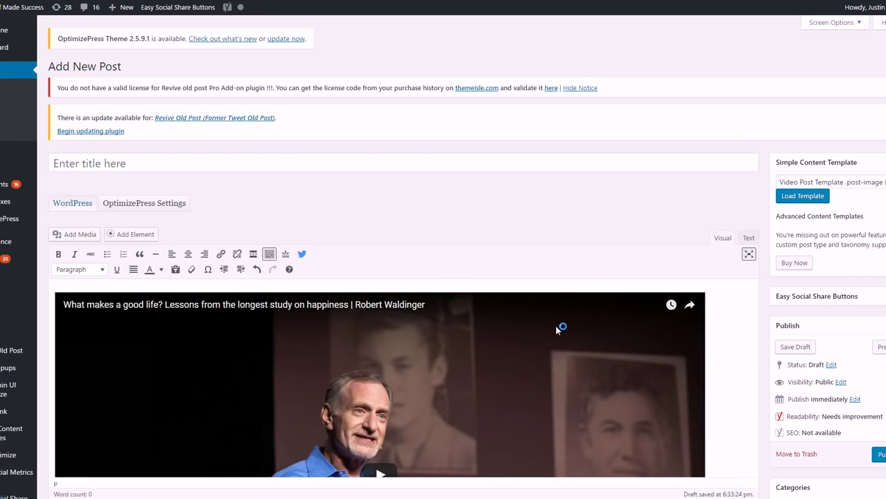
scroll(559, 328, "down", 3)
scroll(554, 366, "up", 3)
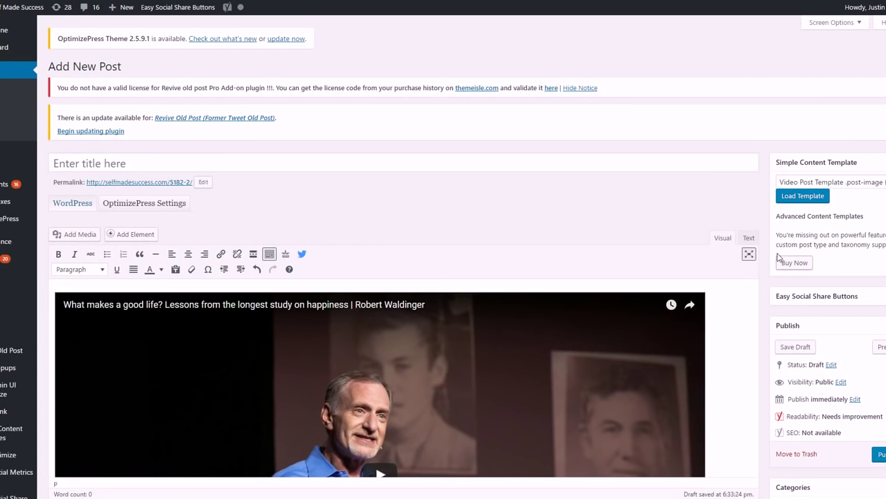
left_click(754, 237)
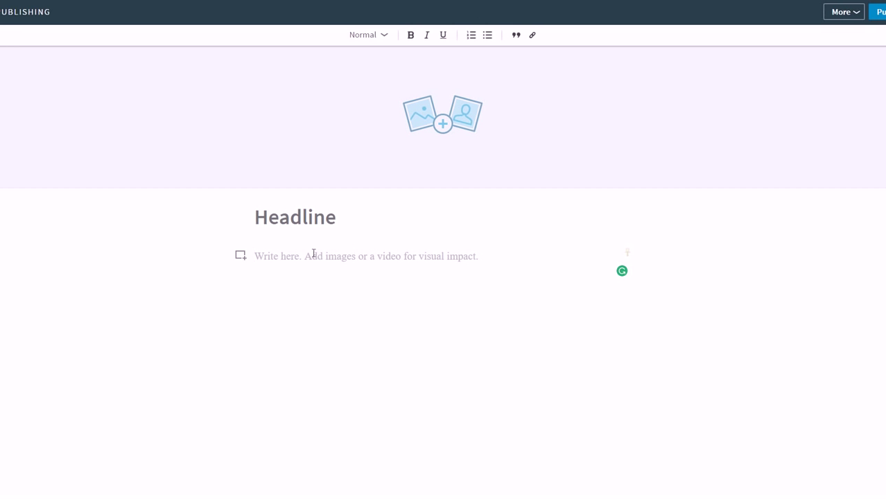
Add a video block to the LinkedIn article and paste the copied YouTube URL as plain text
left_click(239, 261)
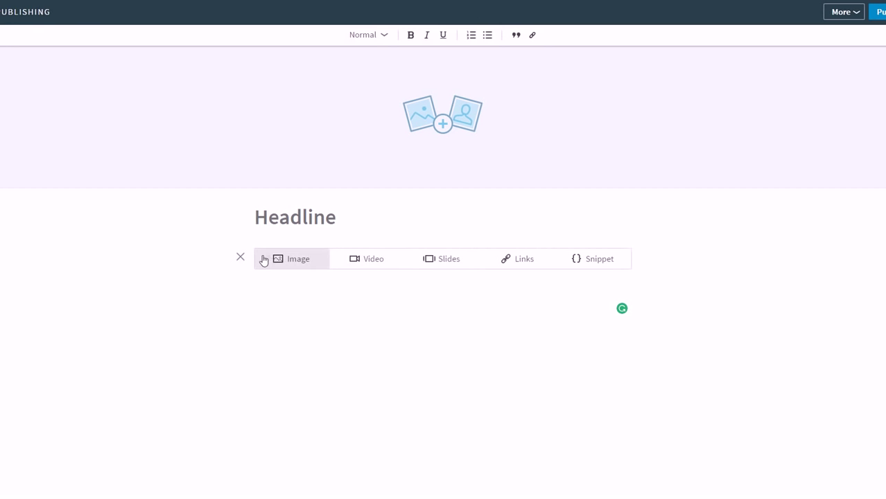
left_click(369, 263)
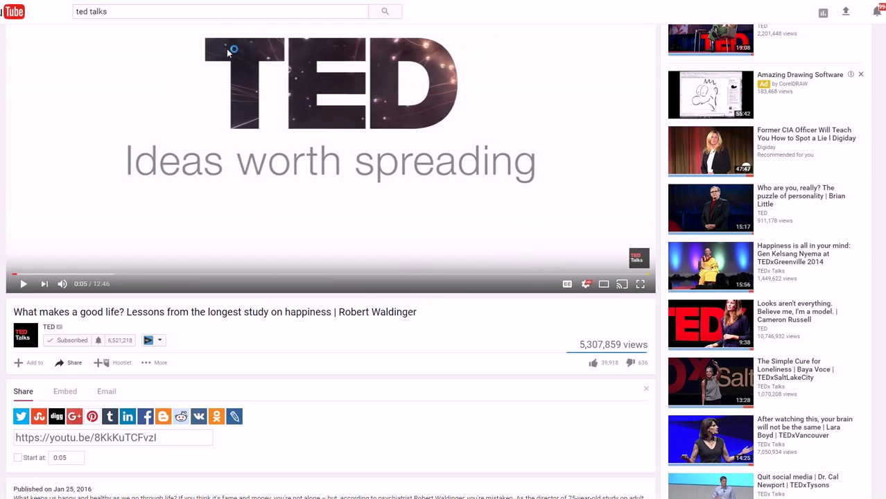
right_click(234, 86)
left_click(249, 96)
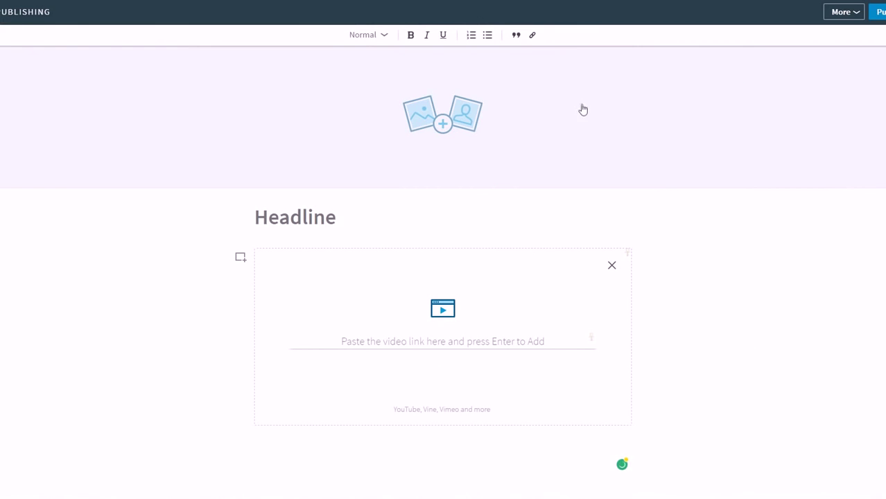
left_click(467, 338)
right_click(467, 340)
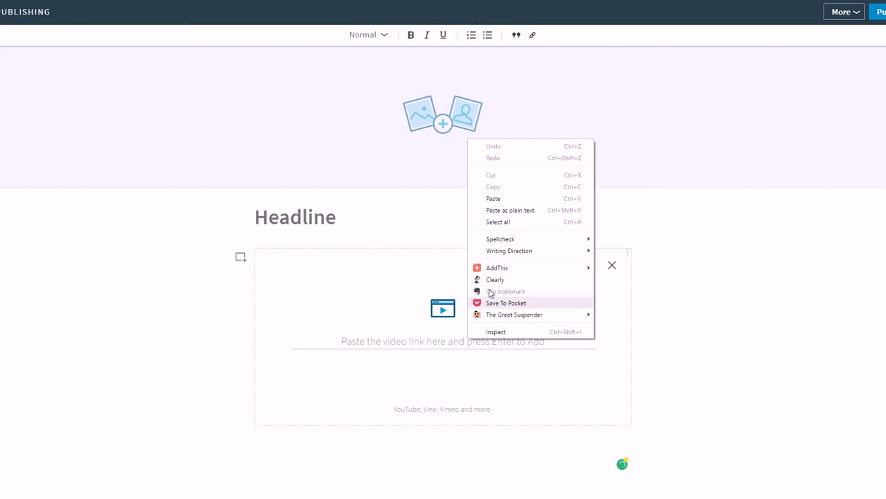
left_click(493, 211)
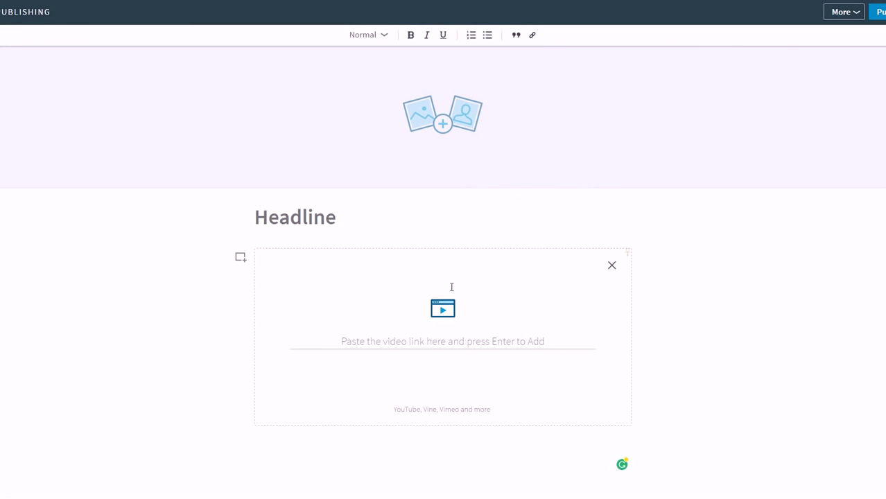
Retry pasting the link into the video link field, dismissing the options menus
left_click(444, 340)
right_click(448, 340)
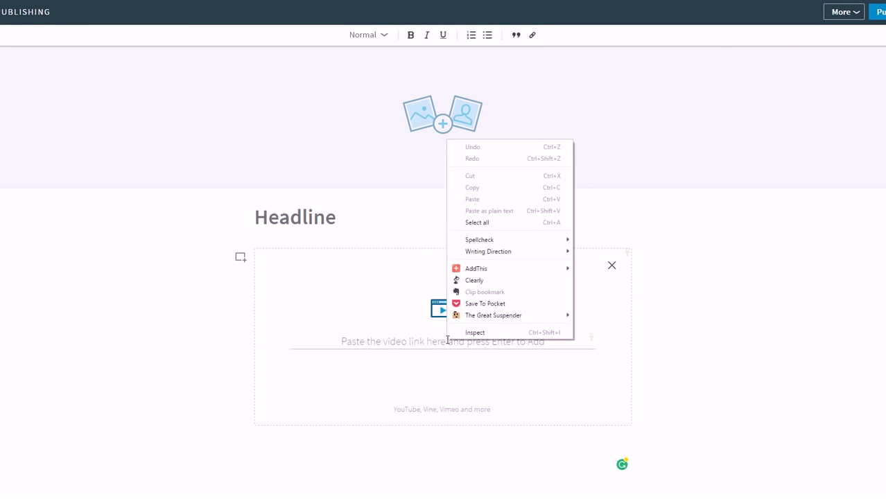
left_click(493, 378)
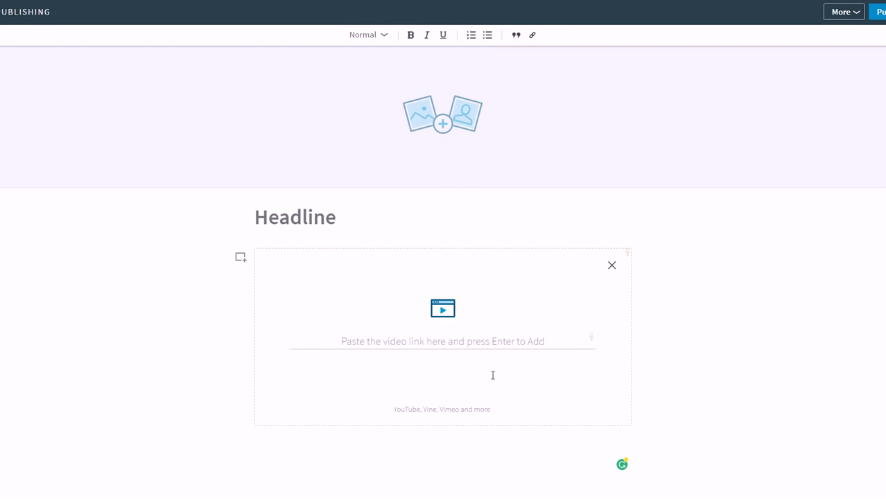
right_click(426, 335)
mouse_move(459, 234)
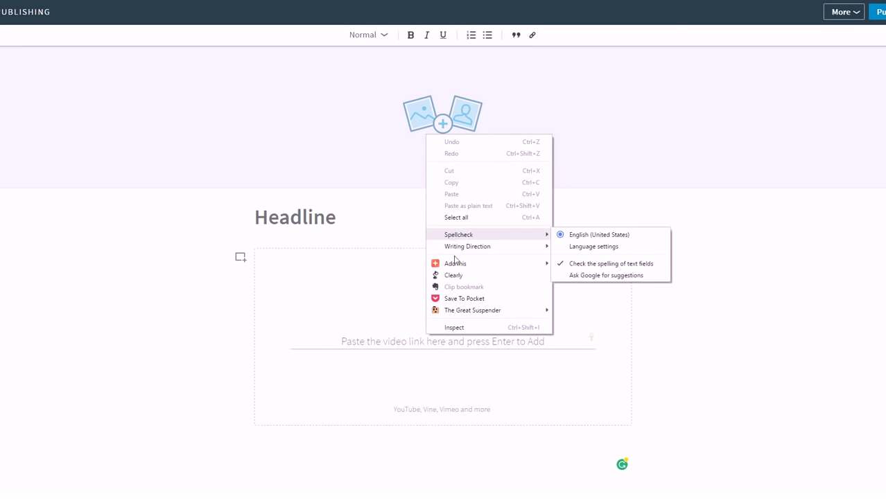
left_click(390, 335)
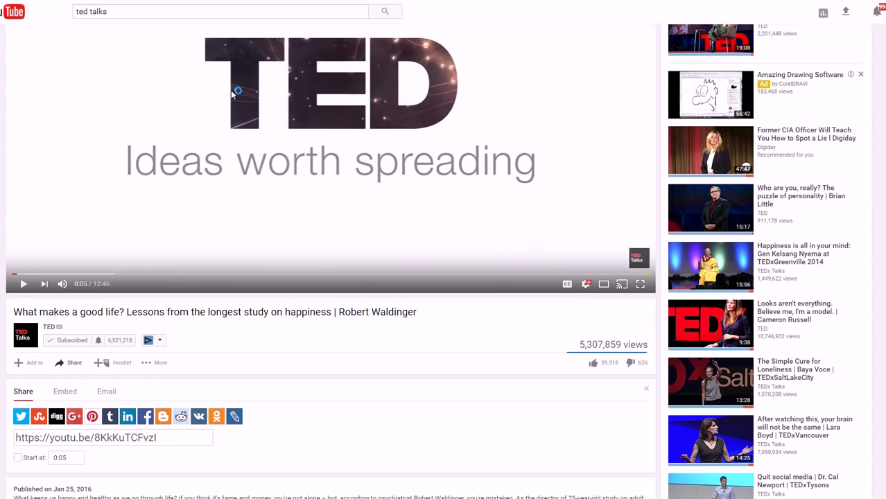
Copy the TED video's URL from YouTube again and paste it into the video block
right_click(235, 95)
left_click(237, 101)
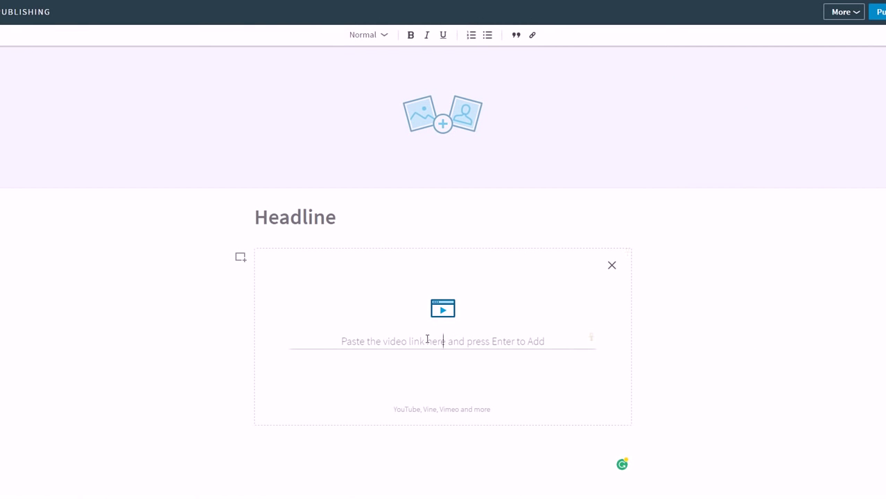
right_click(428, 339)
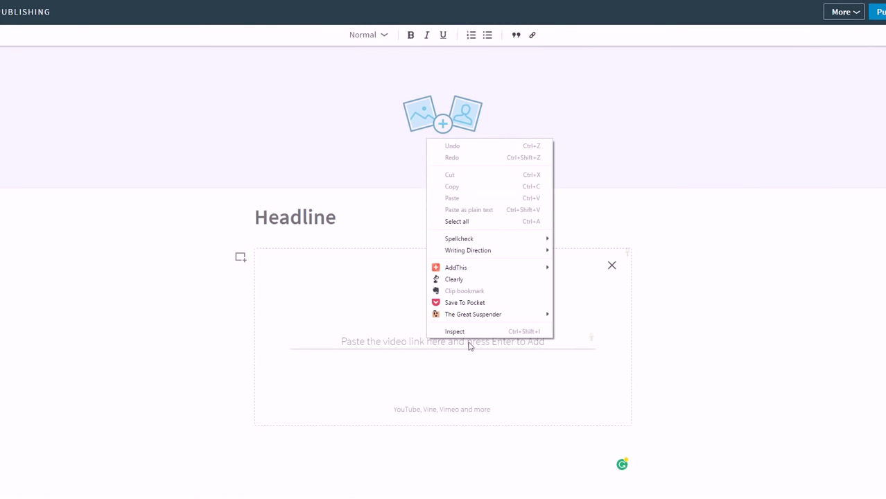
left_click(387, 343)
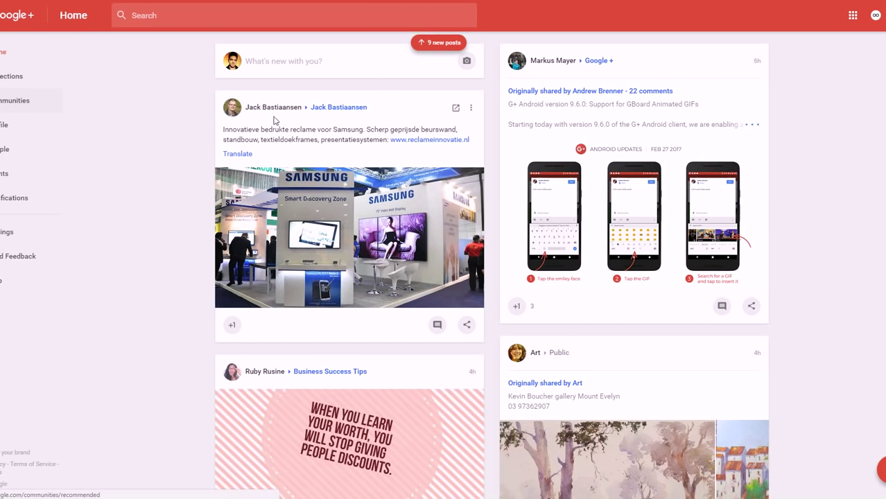
Browse the Google+ Recommended Communities list, including Home Business and Network Marketing, and return to the top
left_click(31, 108)
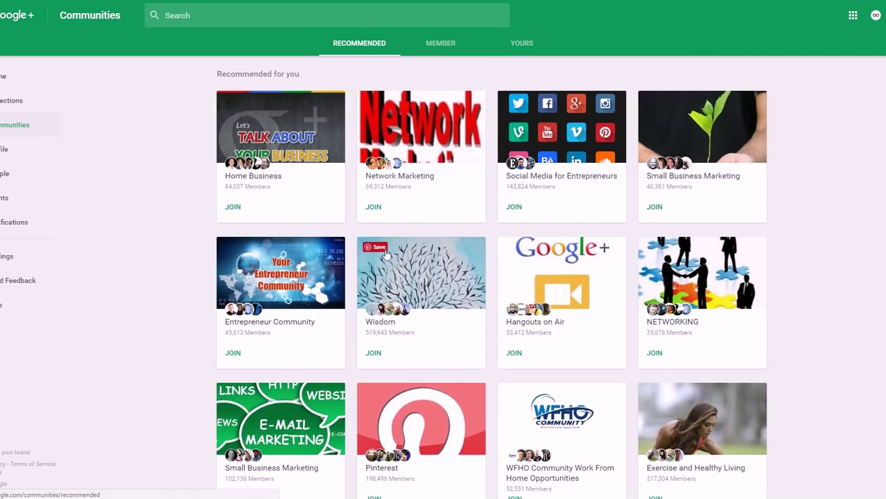
scroll(387, 255, "down", 5)
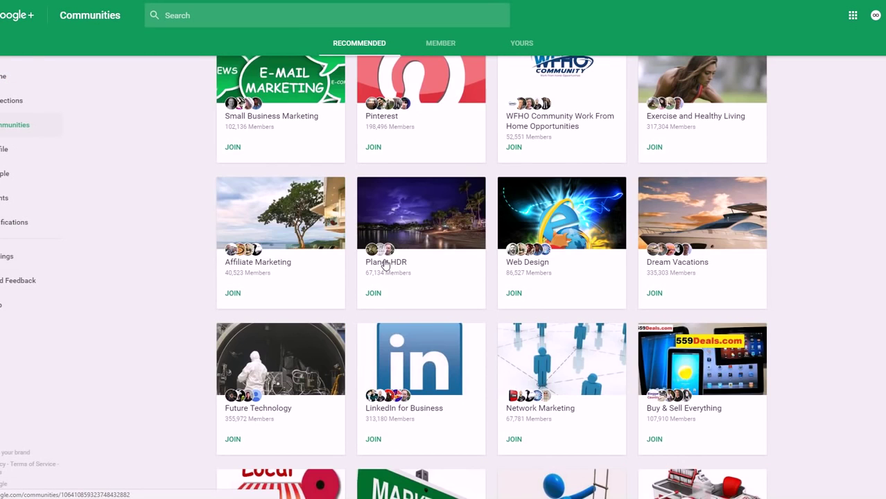
scroll(386, 263, "down", 4)
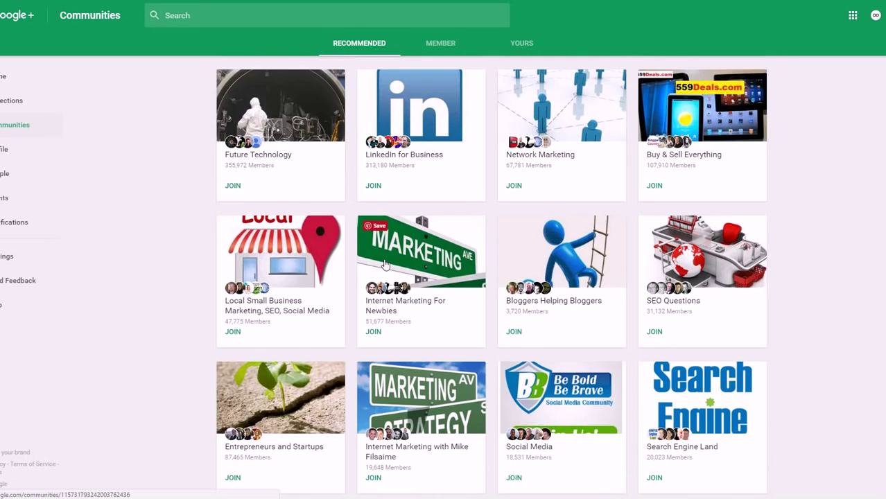
scroll(386, 264, "down", 2)
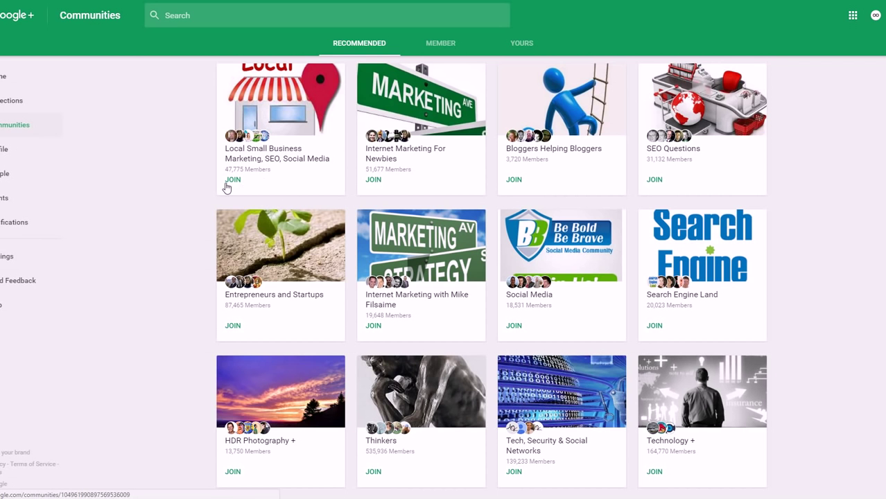
scroll(119, 270, "up", 4)
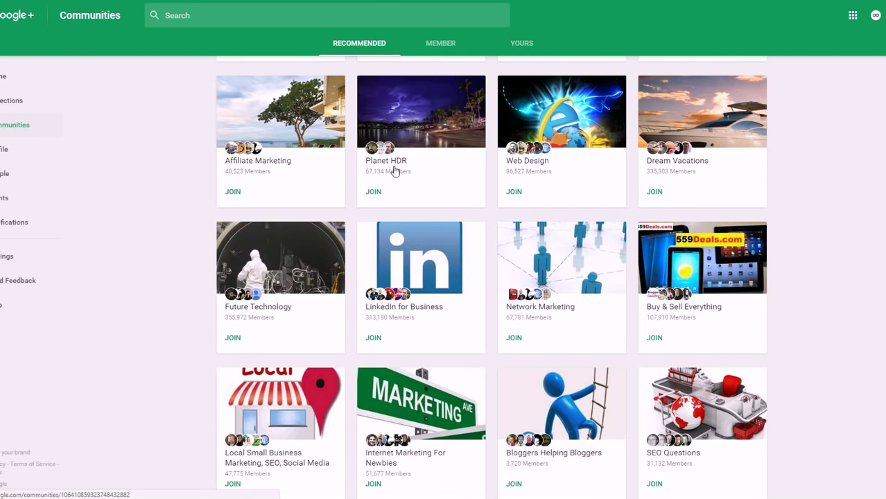
scroll(394, 171, "down", 2)
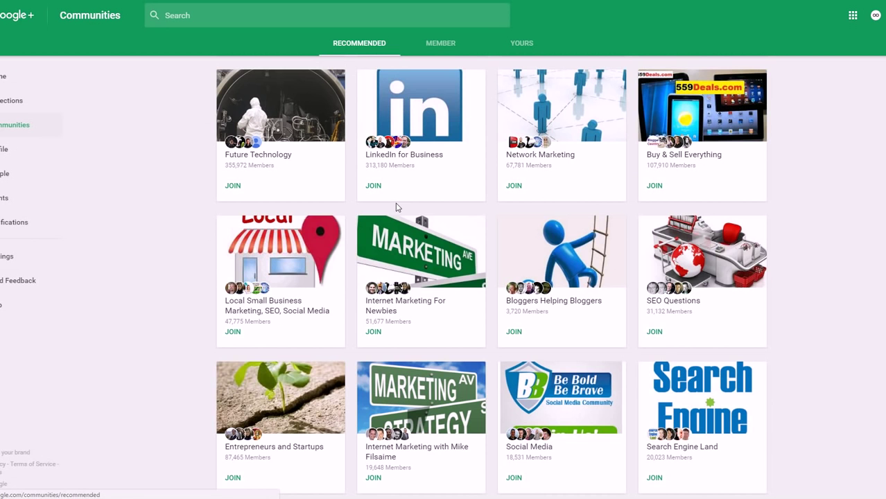
scroll(398, 206, "up", 7)
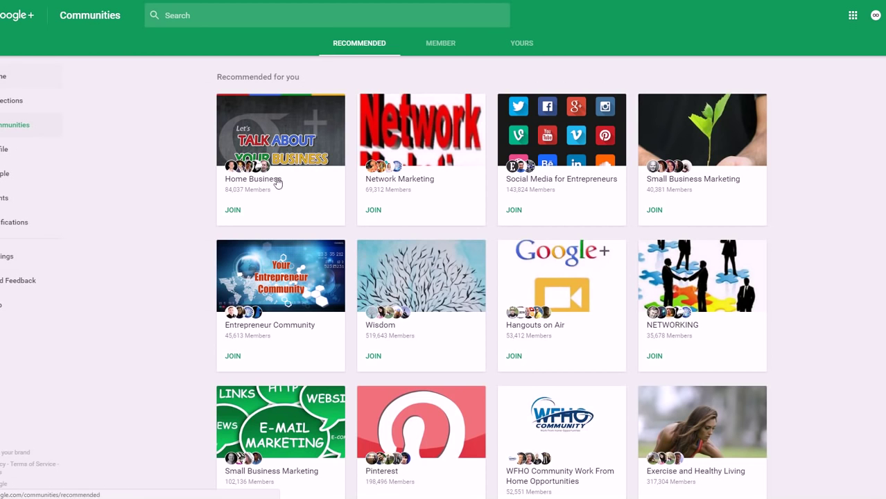
Start a new Google+ post shared to the Content Marketing community, then cancel it
left_click(17, 80)
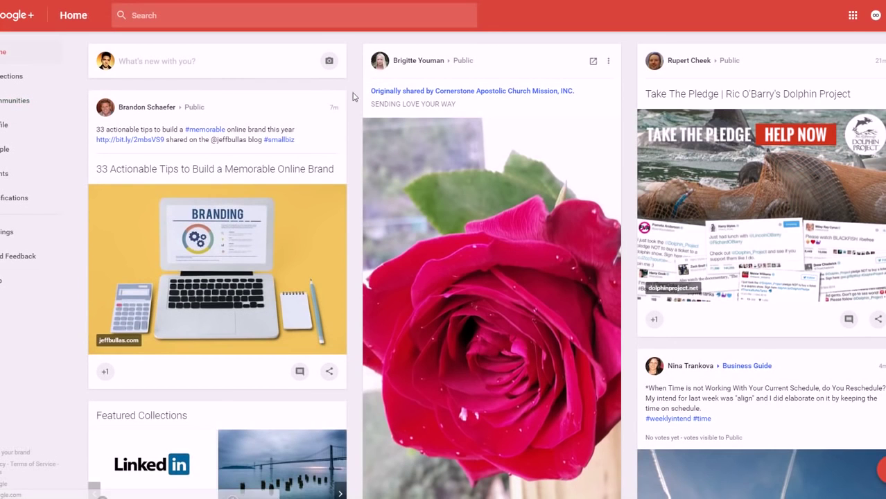
left_click(215, 64)
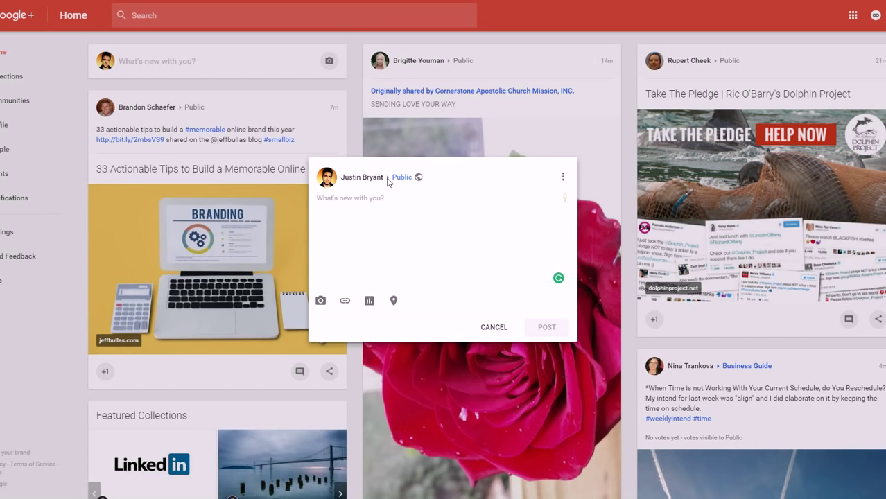
left_click(420, 179)
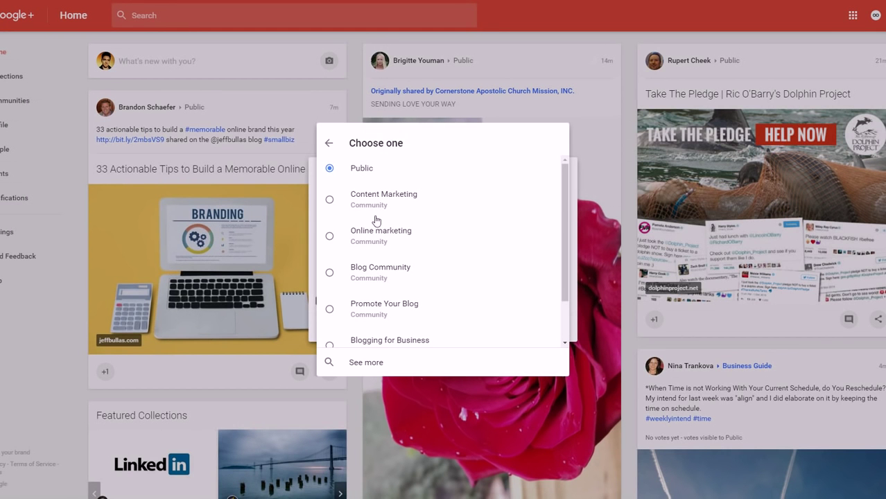
left_click(329, 201)
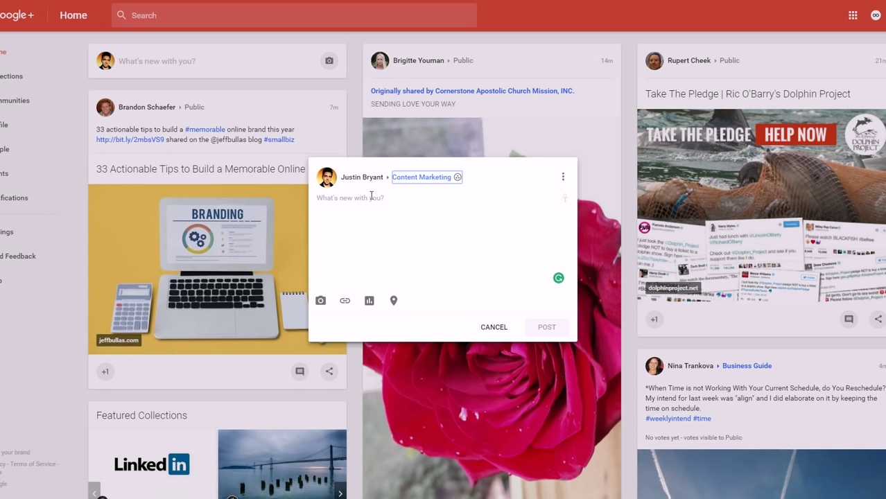
left_click(494, 327)
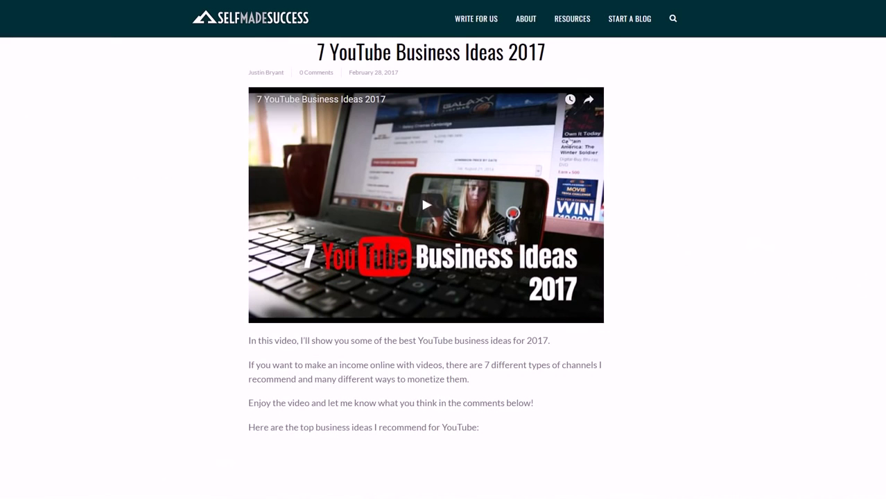
Scroll through the published '7 YouTube Business Ideas 2017' post and back to the top
scroll(568, 182, "down", 10)
scroll(560, 235, "up", 15)
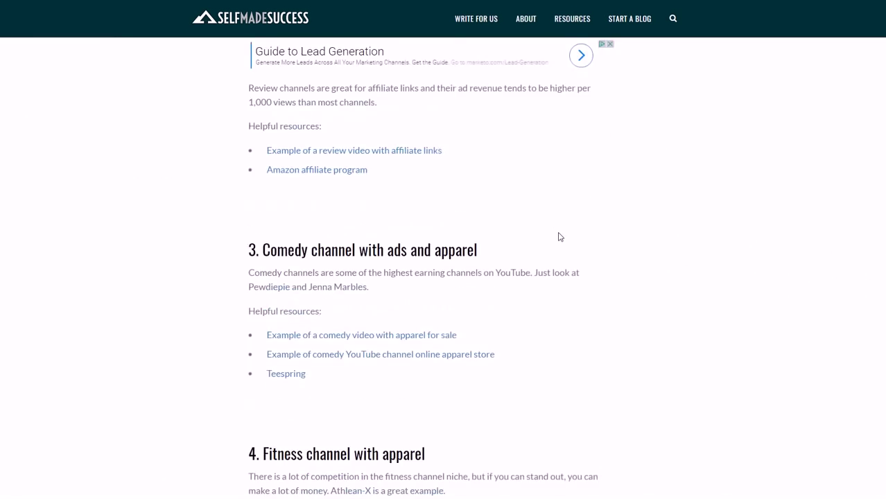